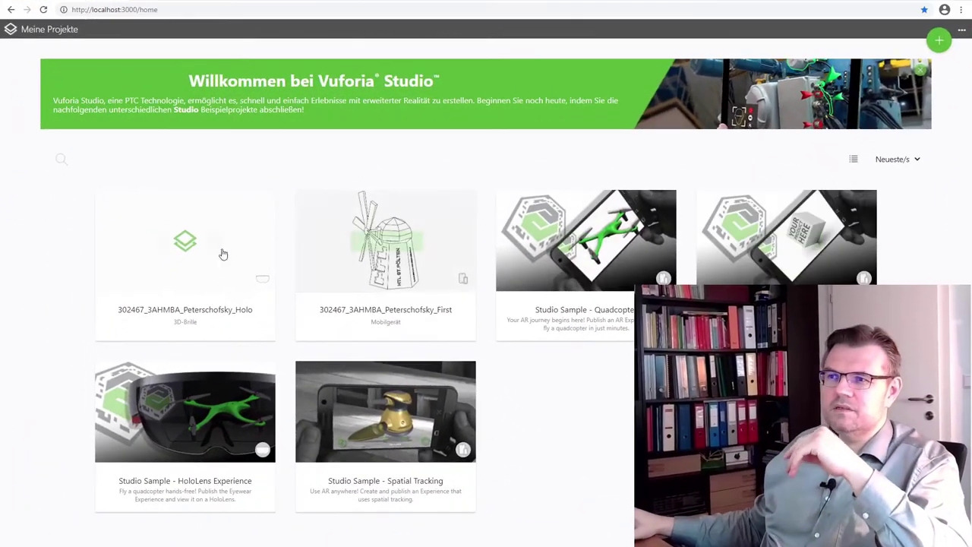
Open the Holo project and expand Anwendungsparameter in the DATEN panel
{"action": "mouse_move", "coordinate": [181, 266]}
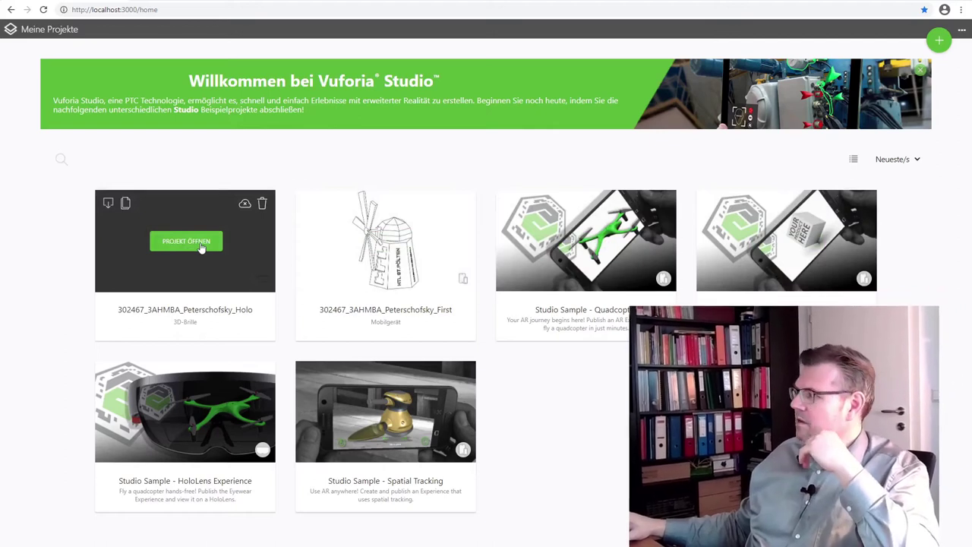
{"action": "left_click", "coordinate": [186, 241]}
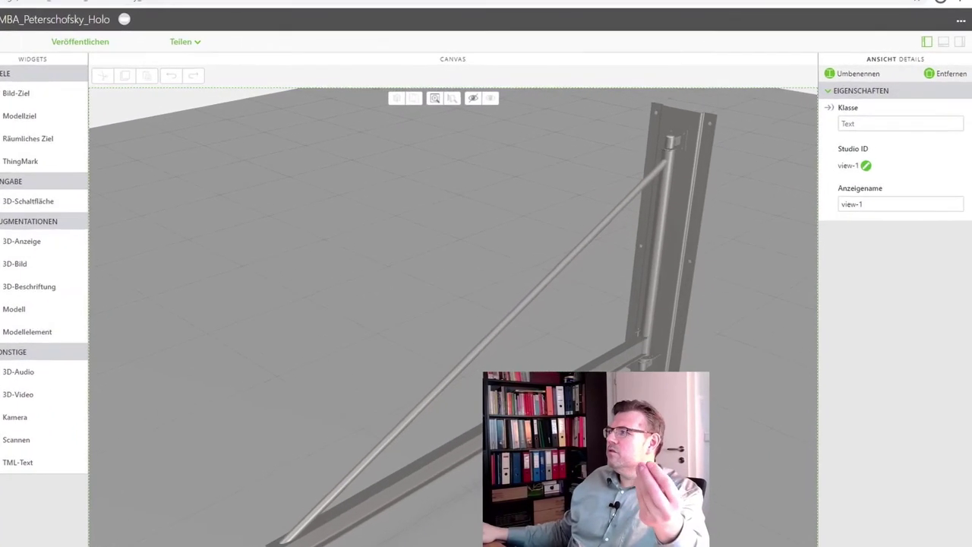
{"action": "left_click", "coordinate": [959, 42]}
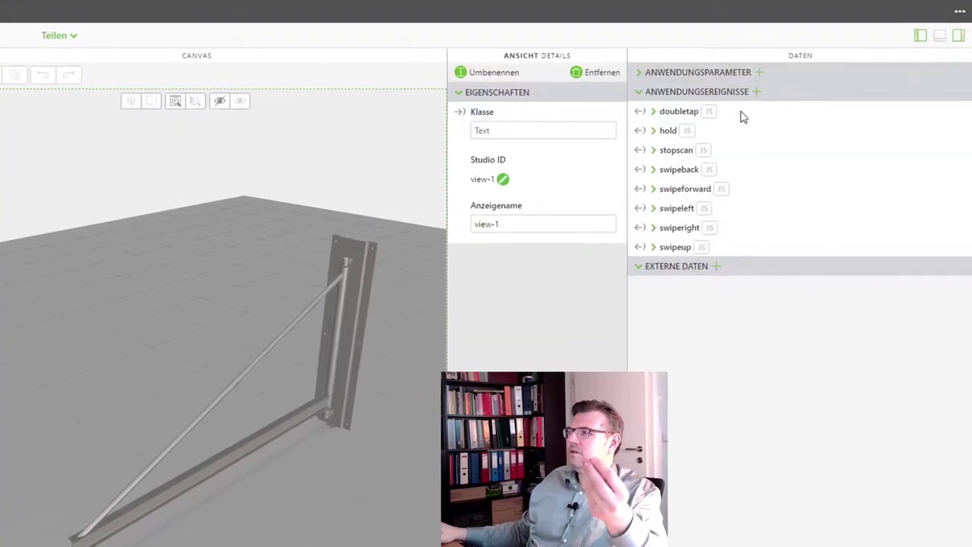
{"action": "left_click", "coordinate": [694, 72]}
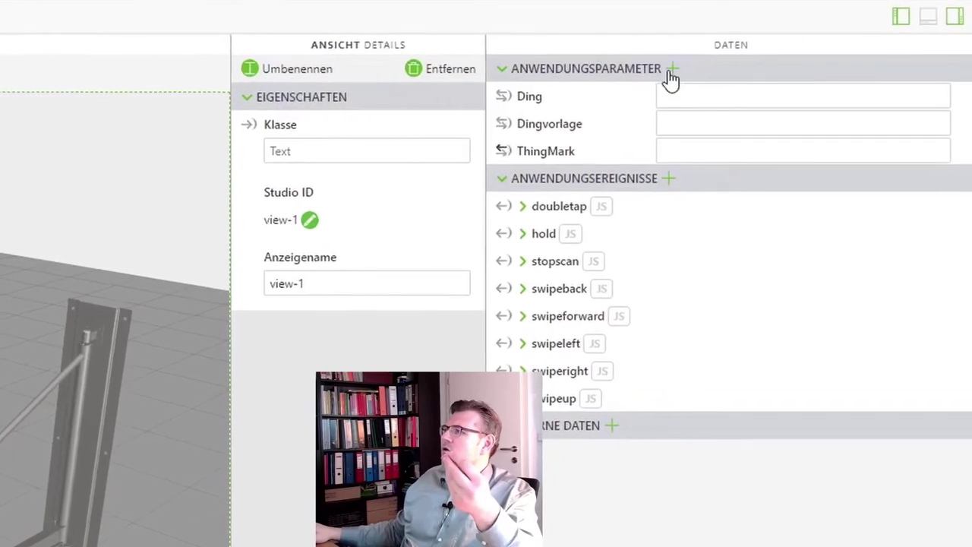
Add an application parameter named apRotationAngle with the value -90
{"action": "left_click", "coordinate": [672, 71]}
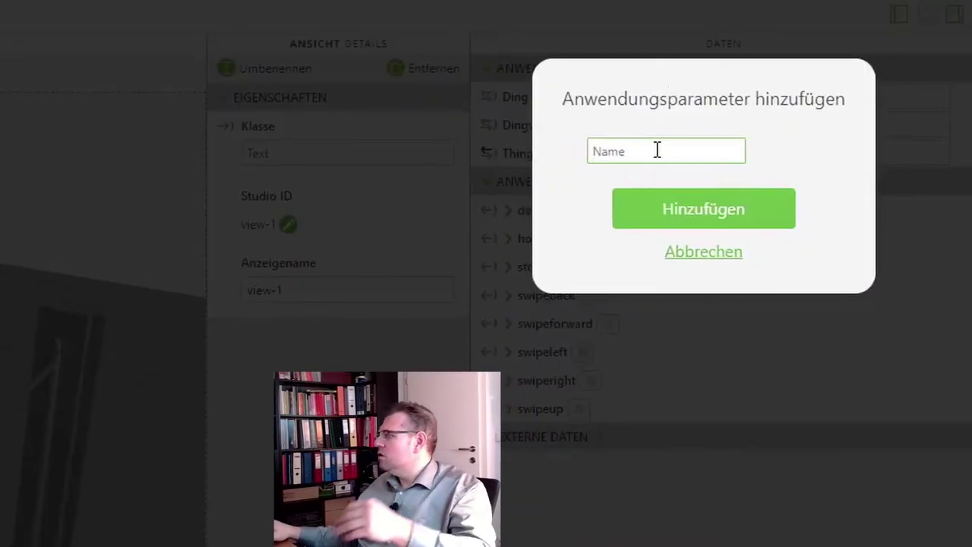
{"action": "type", "text": "ap"}
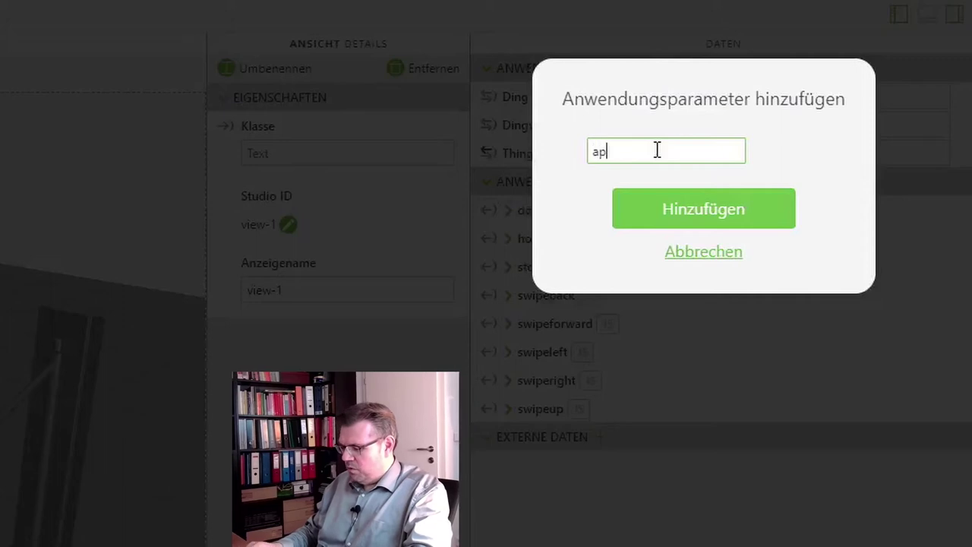
{"action": "type", "text": "Rota"}
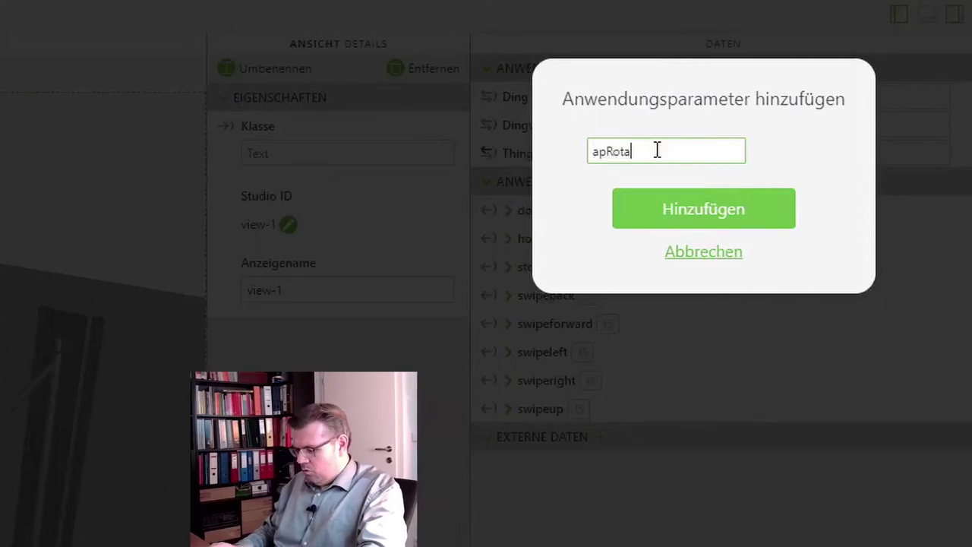
{"action": "type", "text": "tionAngl"}
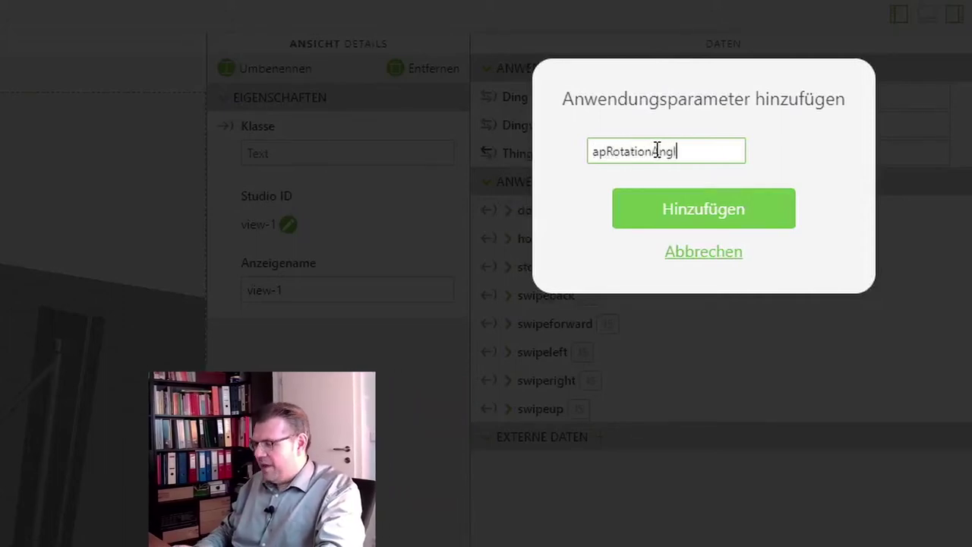
{"action": "type", "text": "e"}
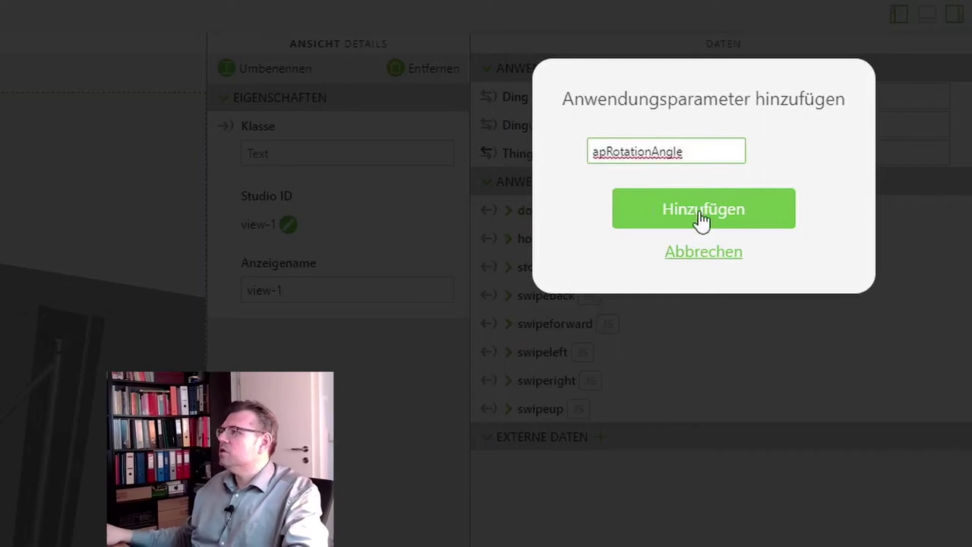
{"action": "left_click", "coordinate": [700, 216]}
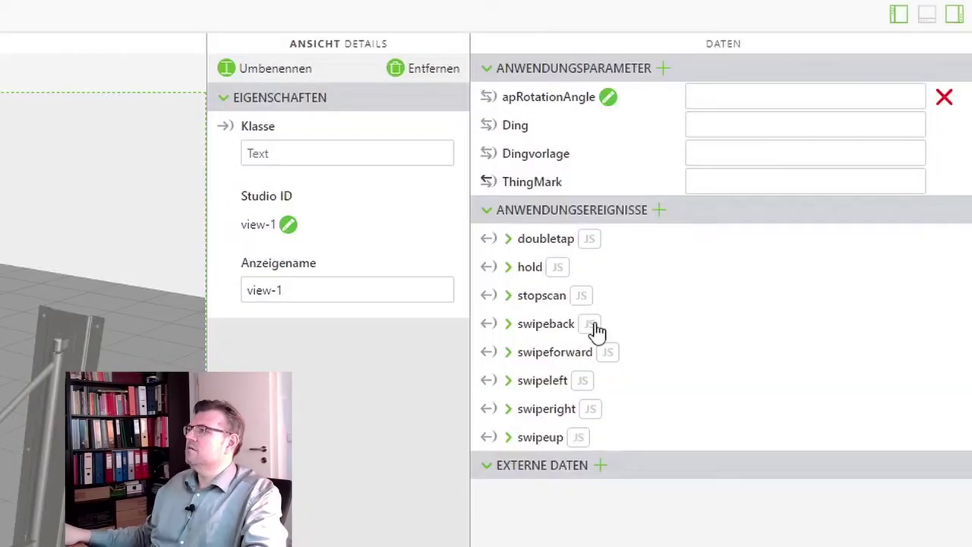
{"action": "left_click", "coordinate": [729, 97]}
{"action": "type", "text": "-9"}
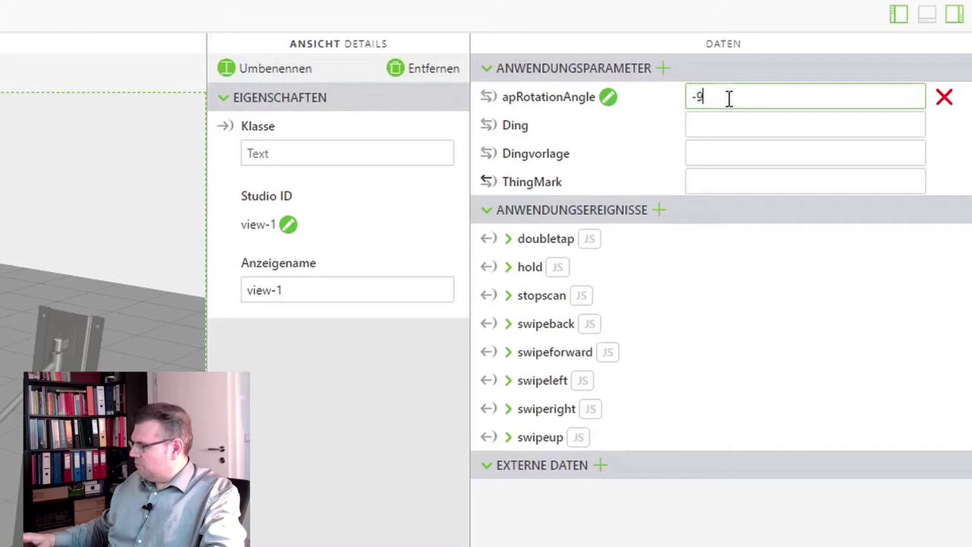
{"action": "type", "text": "0"}
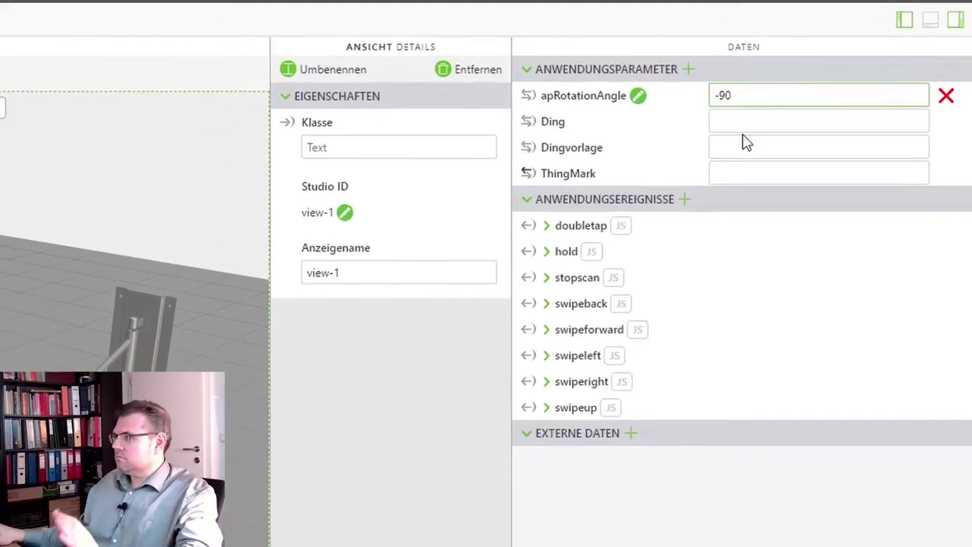
{"action": "left_click", "coordinate": [745, 125]}
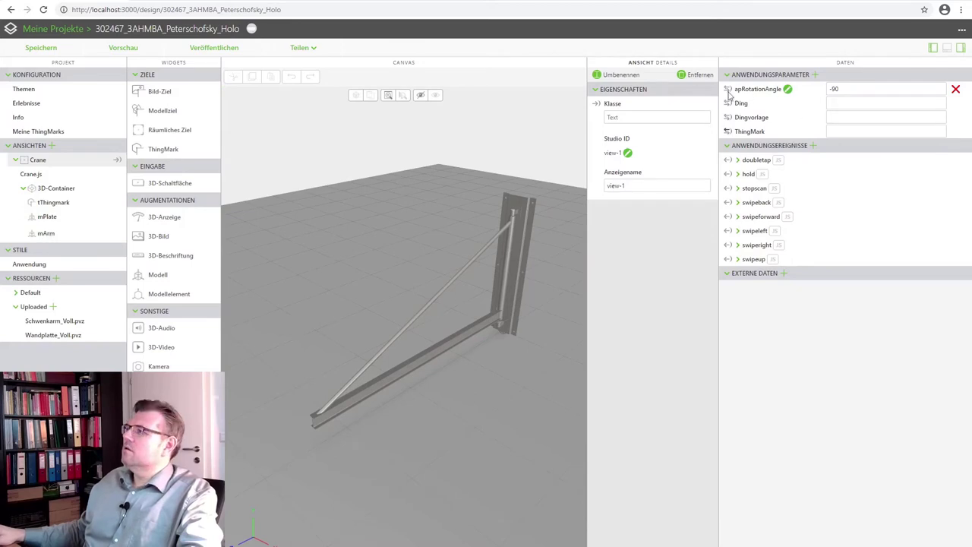
Bind apRotationAngle to the mArm model's Y-Drehung property
{"action": "left_click_drag", "start_coordinate": [729, 92], "coordinate": [60, 233]}
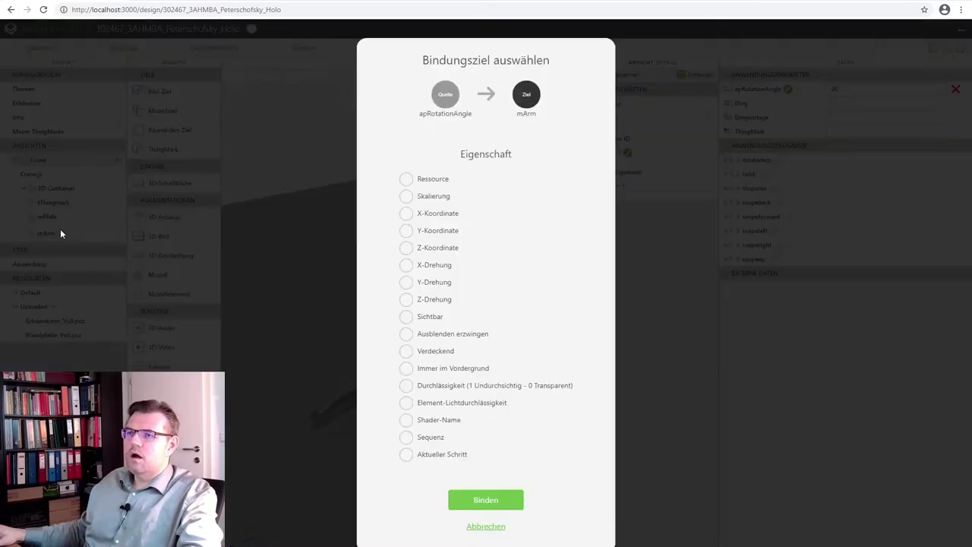
{"action": "left_click", "coordinate": [407, 284]}
{"action": "left_click", "coordinate": [473, 497]}
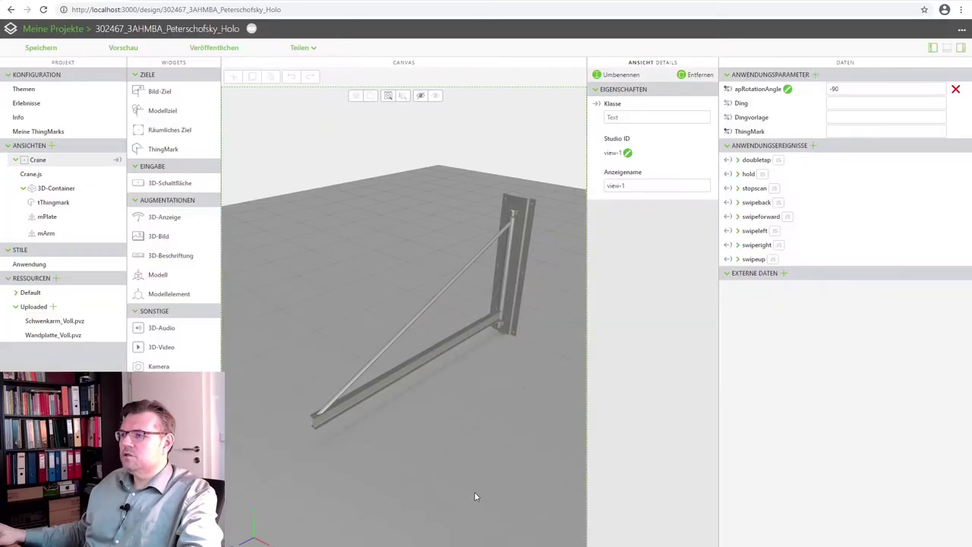
{"action": "left_click", "coordinate": [470, 331]}
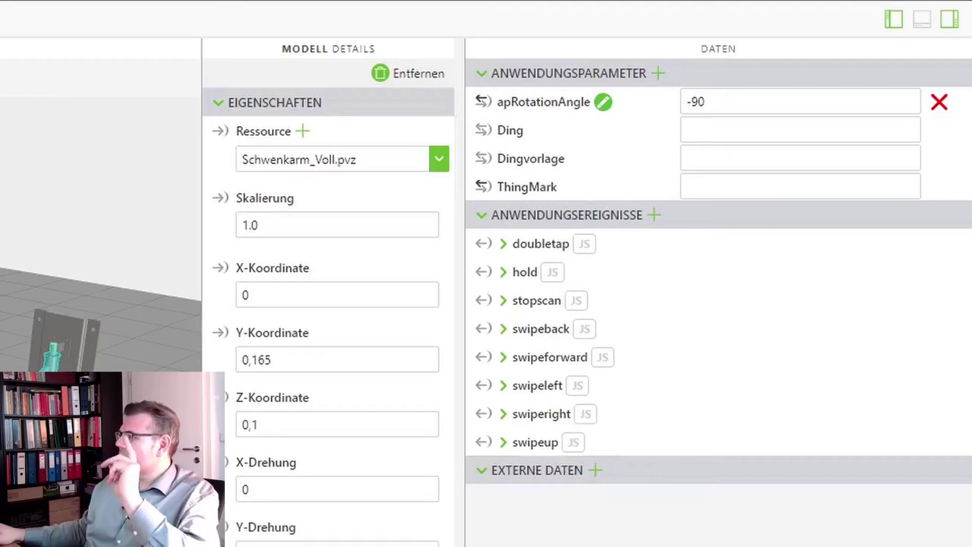
Expand the doubletap event's JavaScript Ausdruck field
{"action": "left_click", "coordinate": [586, 246]}
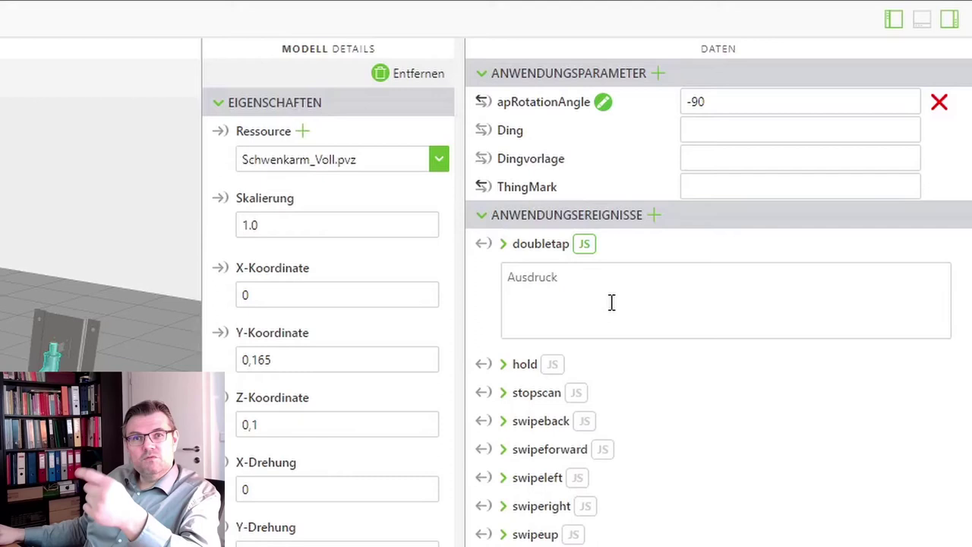
Enter app.params['apRotationAngle'] = -90; as the doubletap expression
{"action": "left_click", "coordinate": [611, 302]}
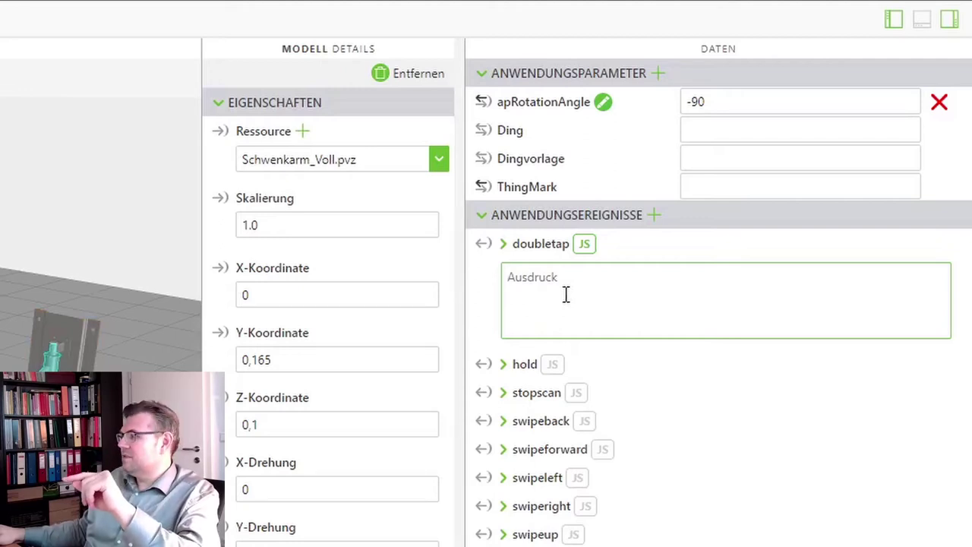
{"action": "type", "text": "app"}
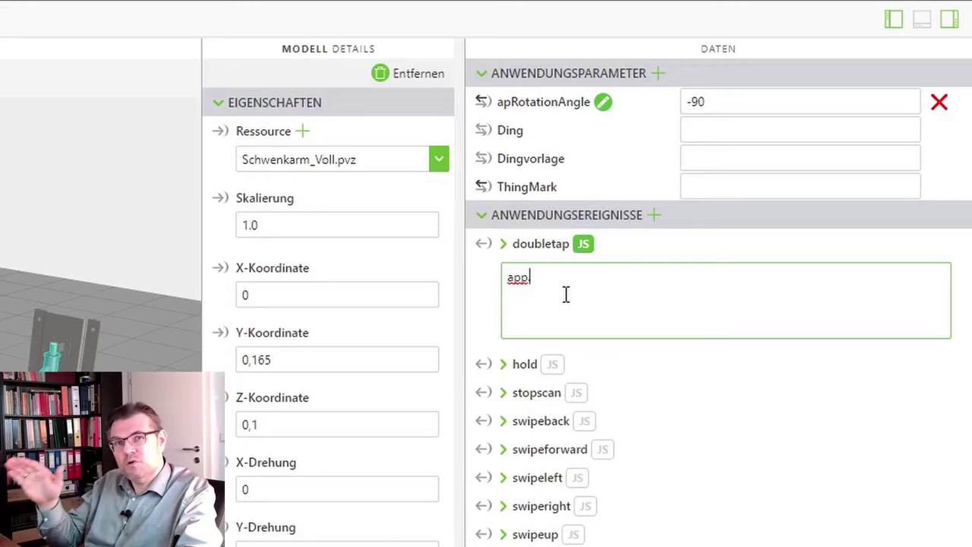
{"action": "type", "text": "."}
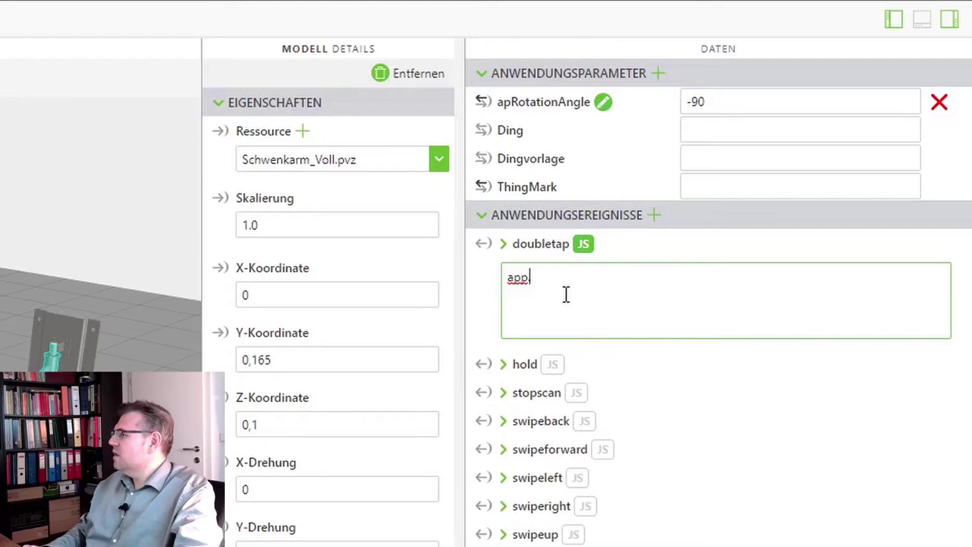
{"action": "type", "text": "params['"}
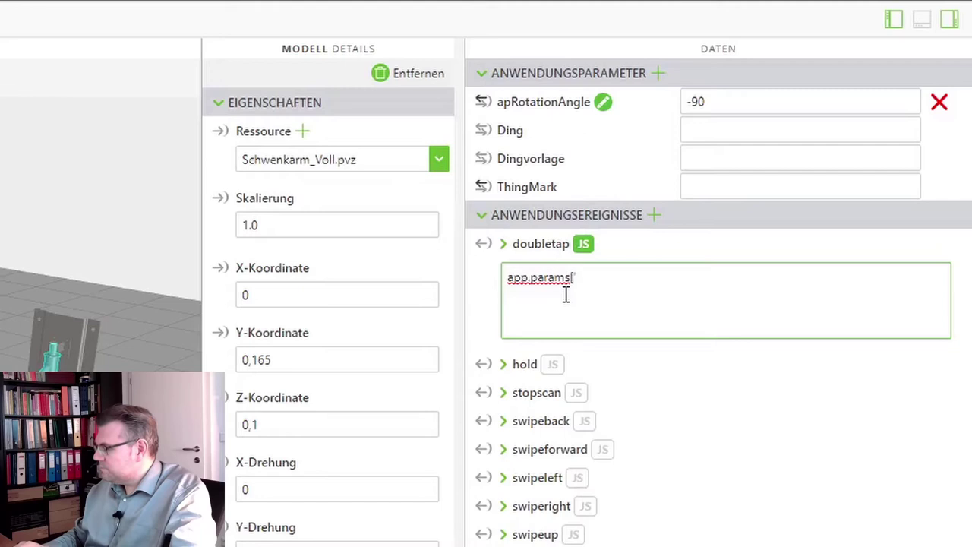
{"action": "type", "text": "ap"}
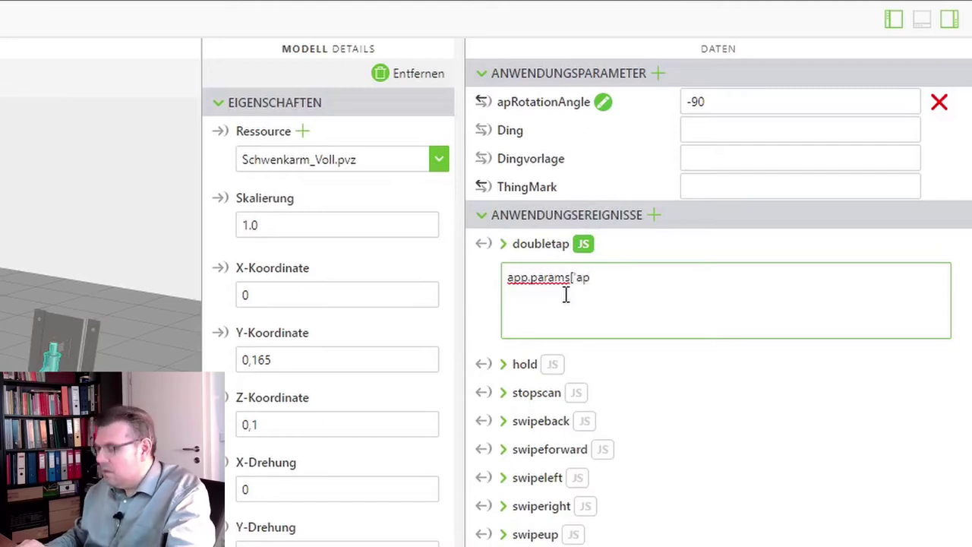
{"action": "type", "text": "Rotat"}
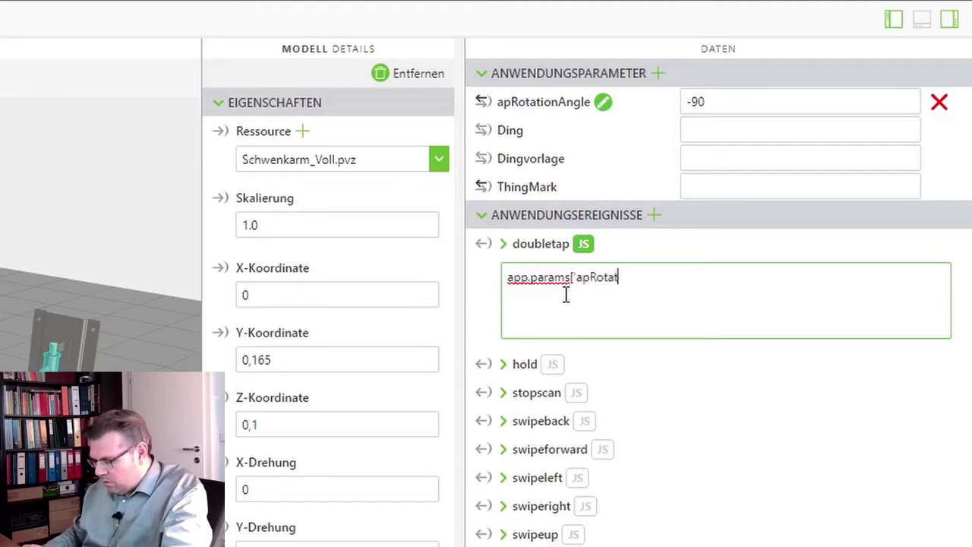
{"action": "type", "text": "ionAngle"}
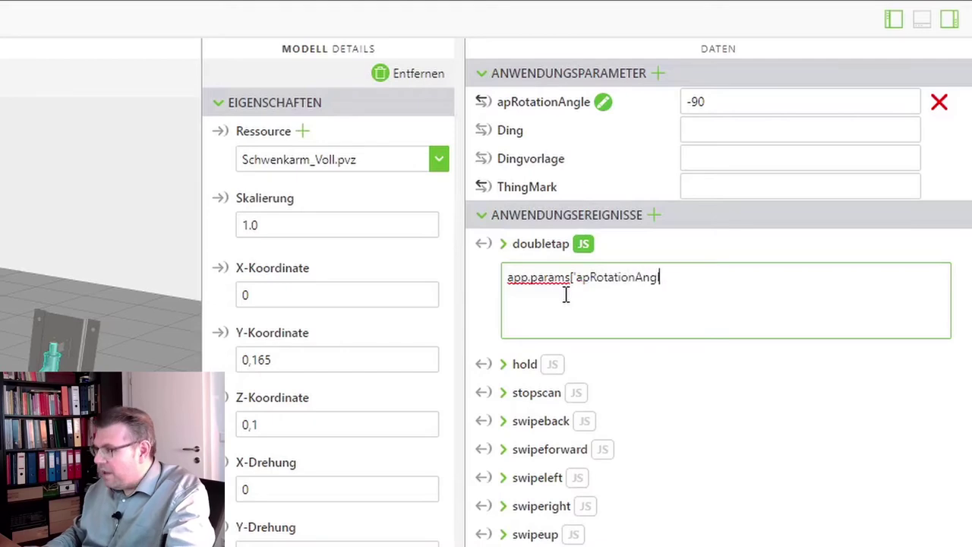
{"action": "type", "text": "'"}
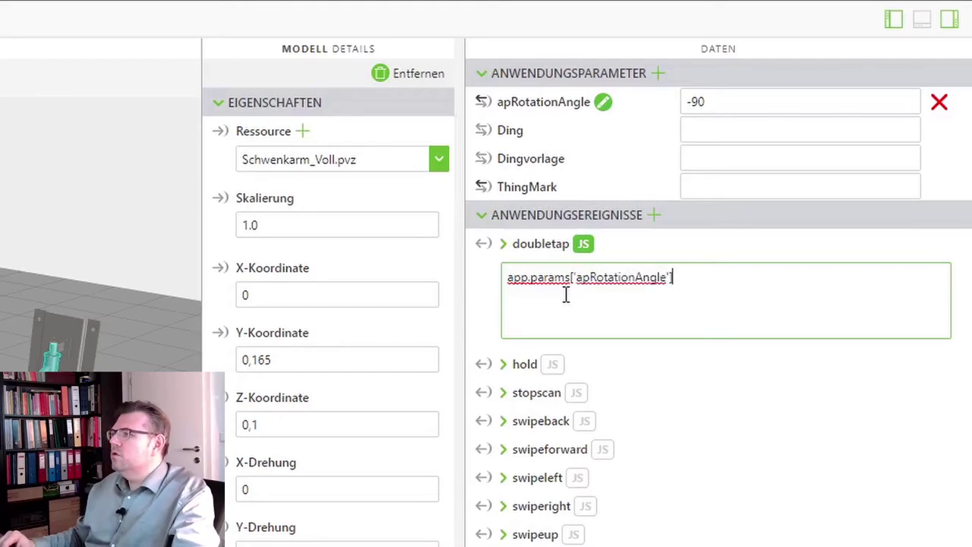
{"action": "type", "text": "] = "}
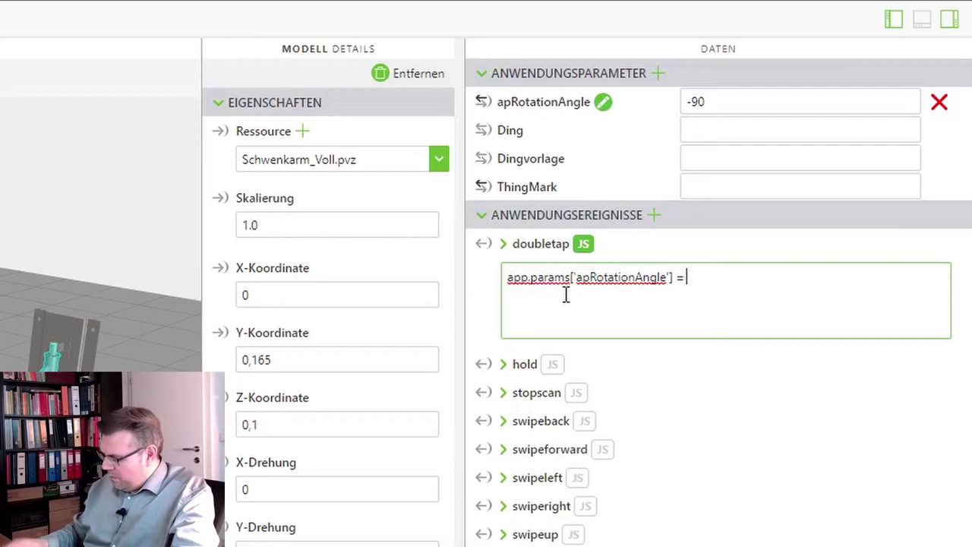
{"action": "type", "text": "-90"}
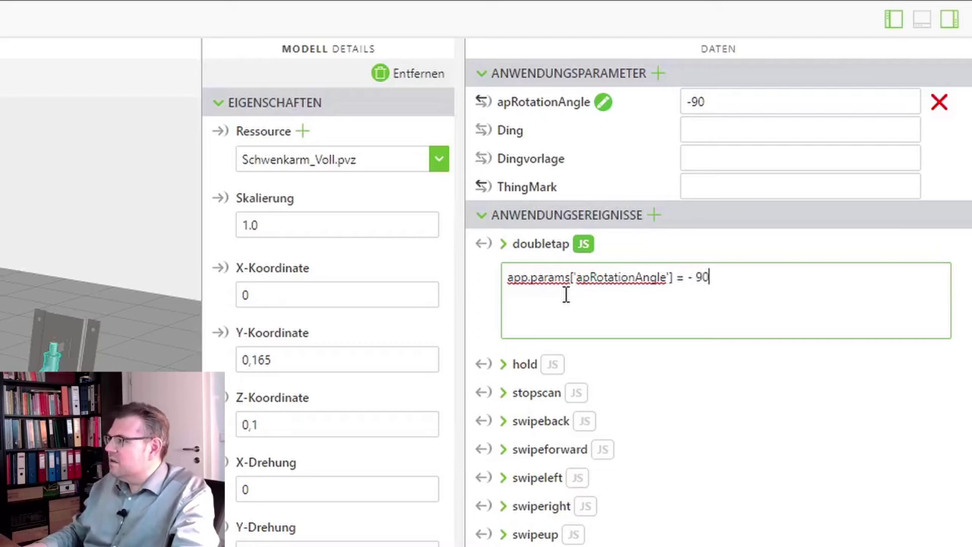
{"action": "key", "text": "BackSpace"}
{"action": "key", "text": "BackSpace"}
{"action": "type", "text": "90;"}
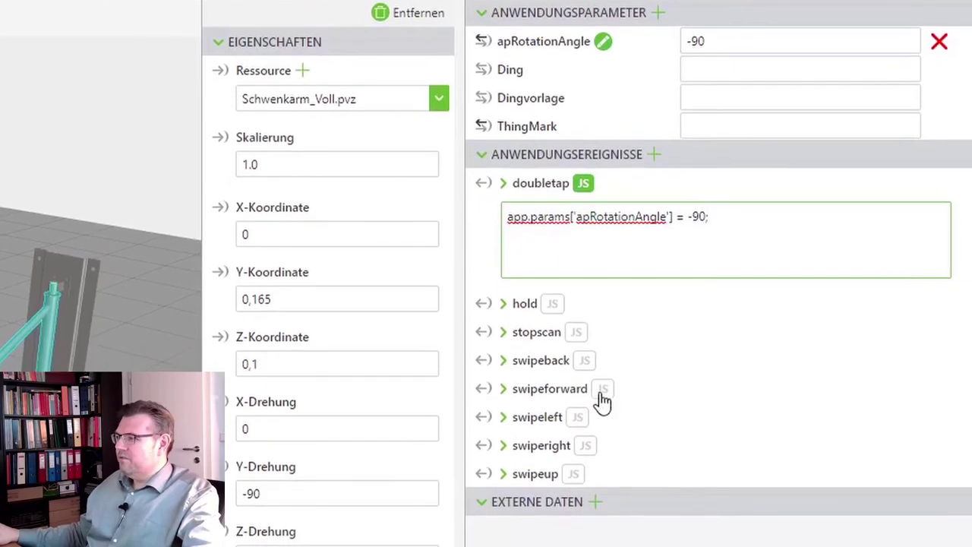
Start the swipeleft script with the apRotationAngle parameter reference, fixing the misspelled name
{"action": "left_click", "coordinate": [581, 413]}
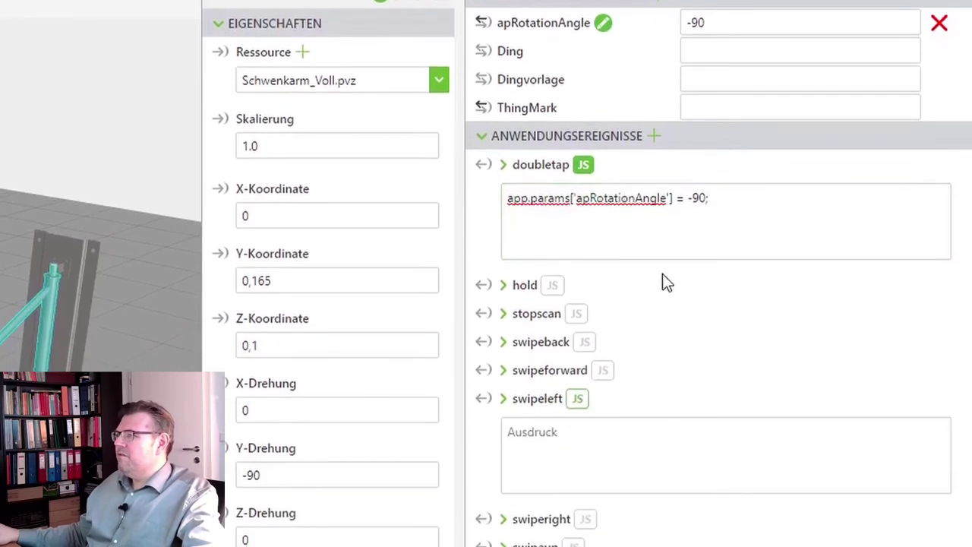
{"action": "left_click", "coordinate": [548, 461]}
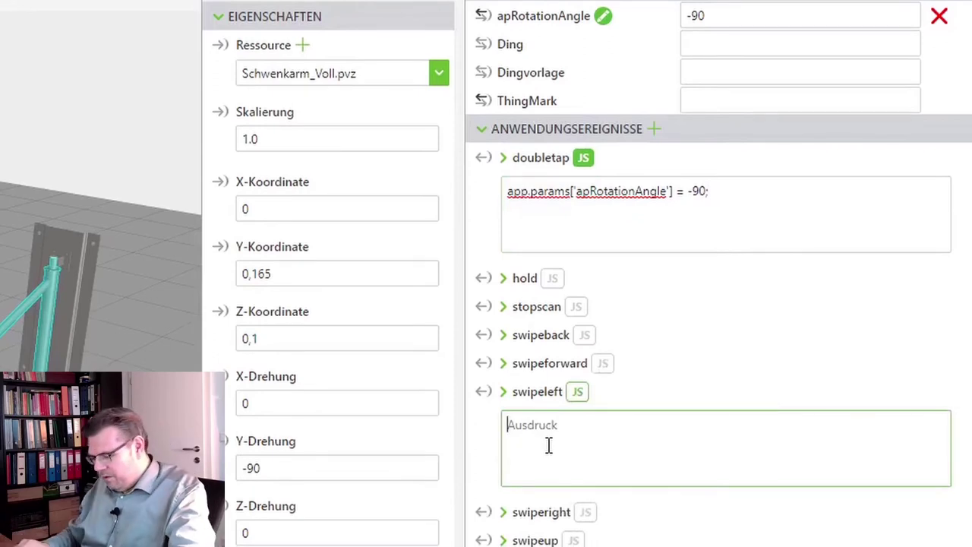
{"action": "type", "text": "app.par"}
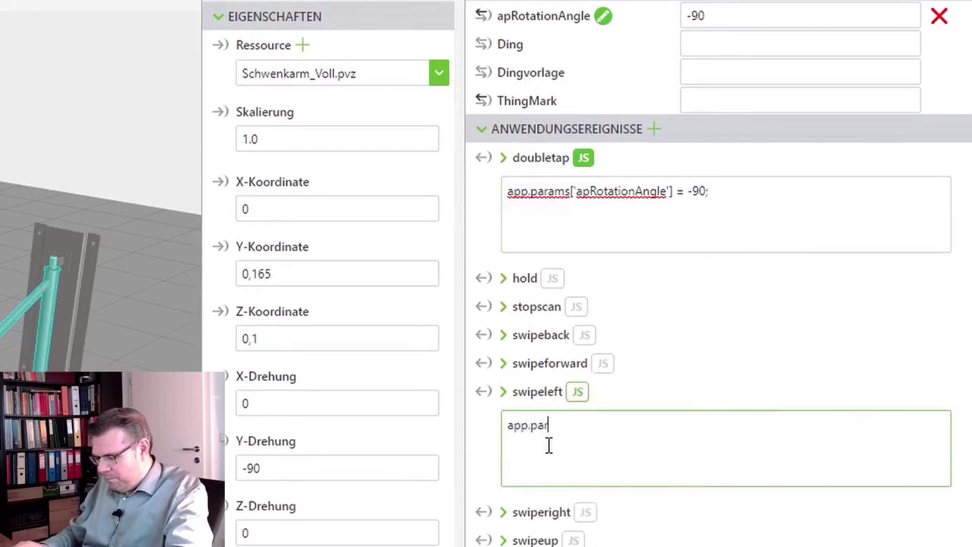
{"action": "type", "text": "ams"}
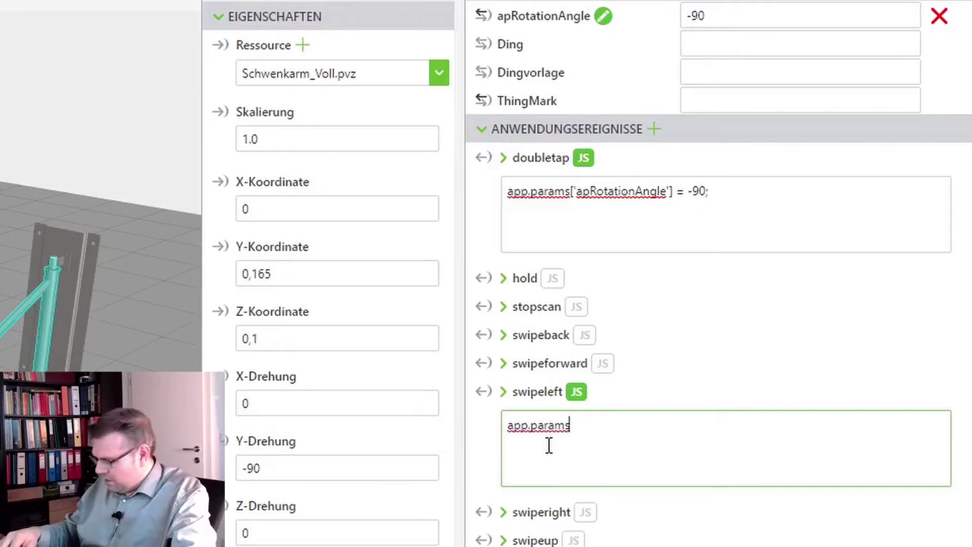
{"action": "type", "text": ".ap"}
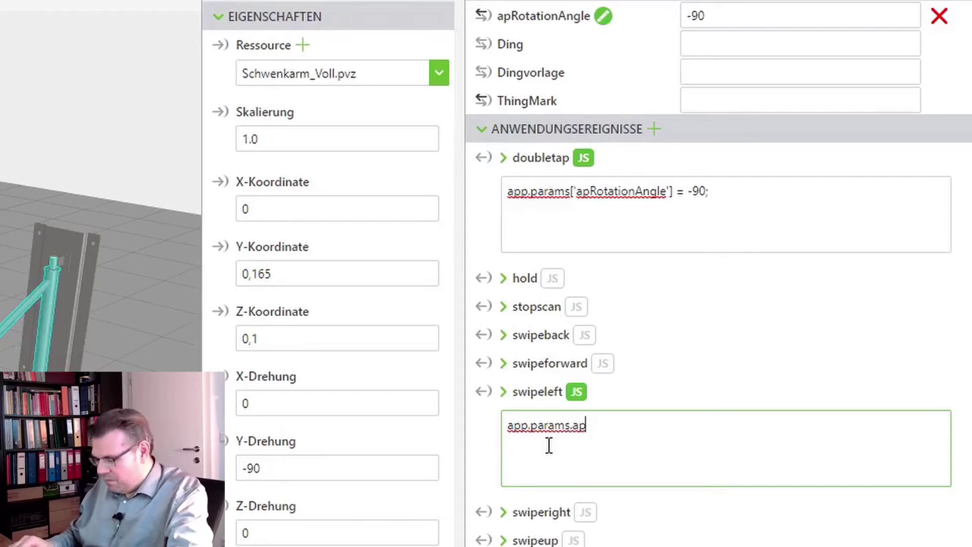
{"action": "type", "text": "pRota"}
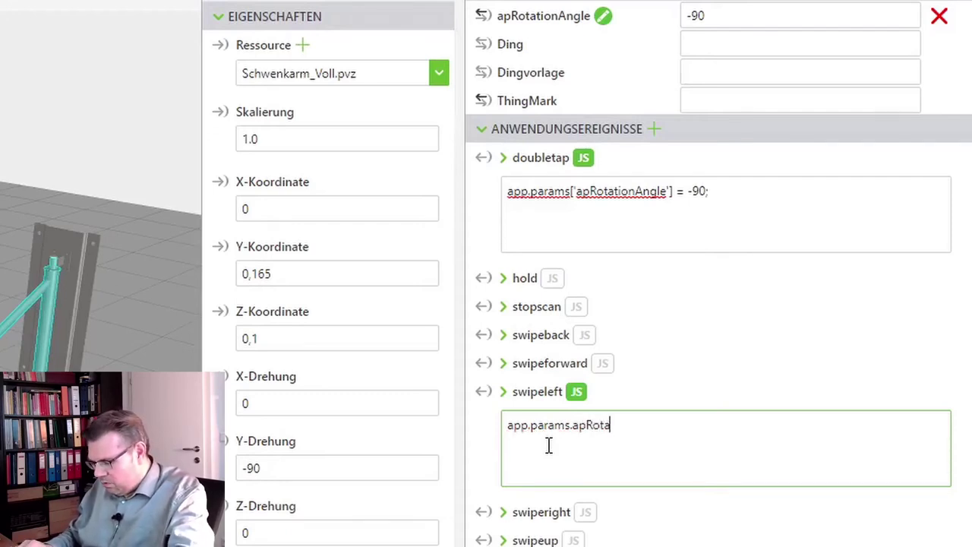
{"action": "type", "text": "tionAn"}
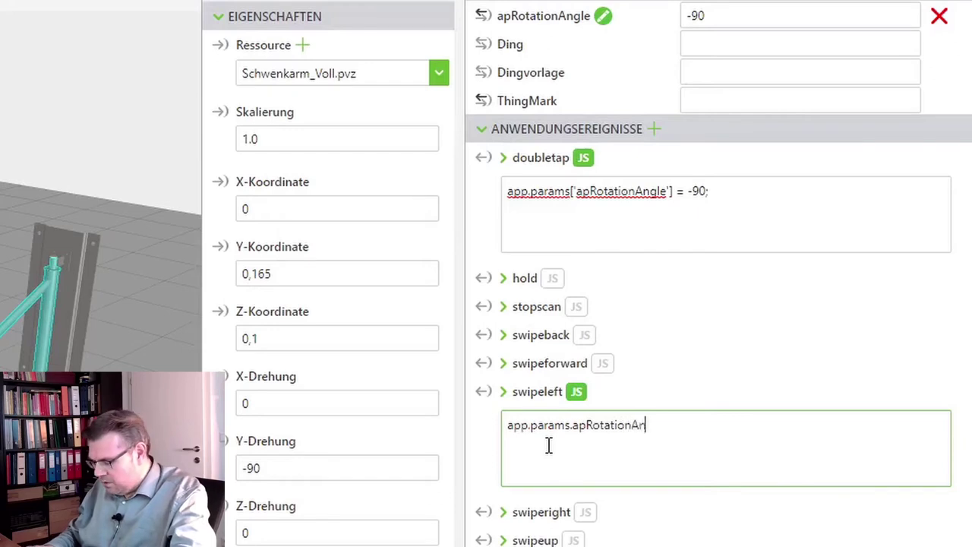
{"action": "type", "text": "lge ="}
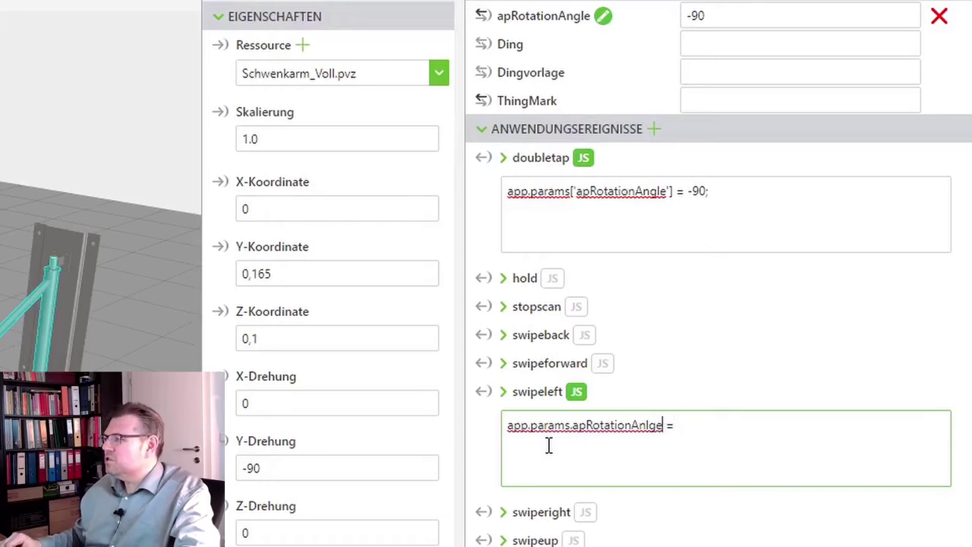
{"action": "key", "text": "shift+Home"}
{"action": "key", "text": "End"}
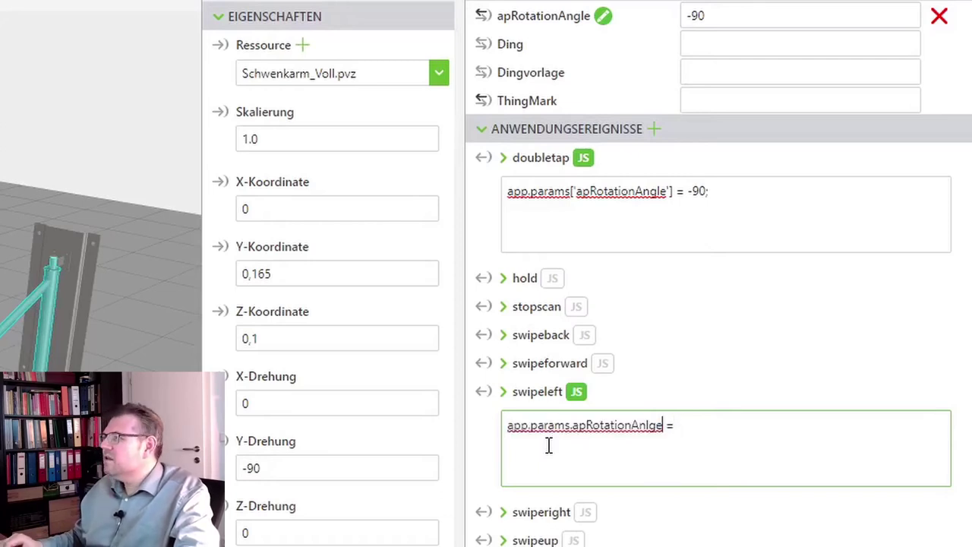
{"action": "key", "text": "Delete"}
{"action": "key", "text": "Right"}
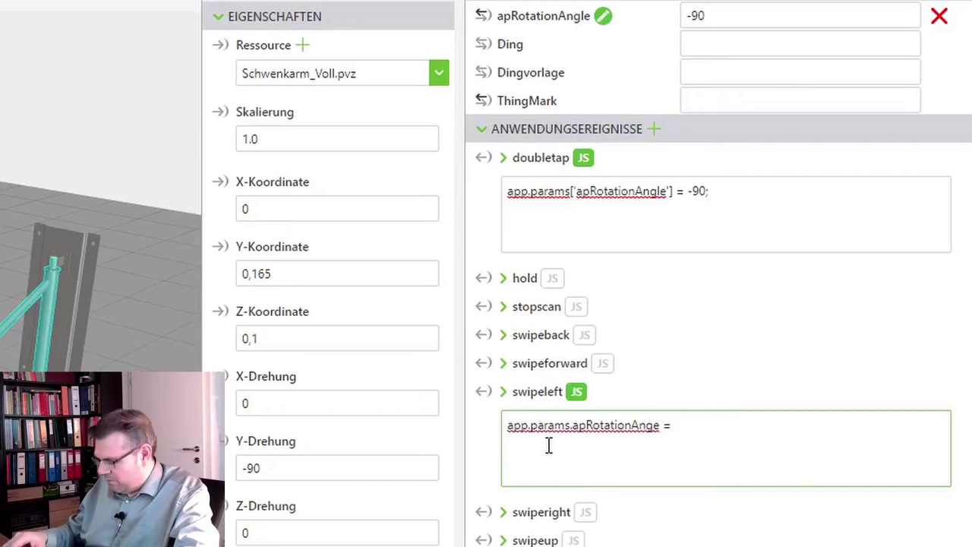
{"action": "type", "text": "l"}
Complete it as app.params.apRotationAngle = app.params.apRotationAngle + 10; and select the line
{"action": "key", "text": "Right"}
{"action": "key", "text": "shift+Home"}
{"action": "key", "text": "ctrl+c"}
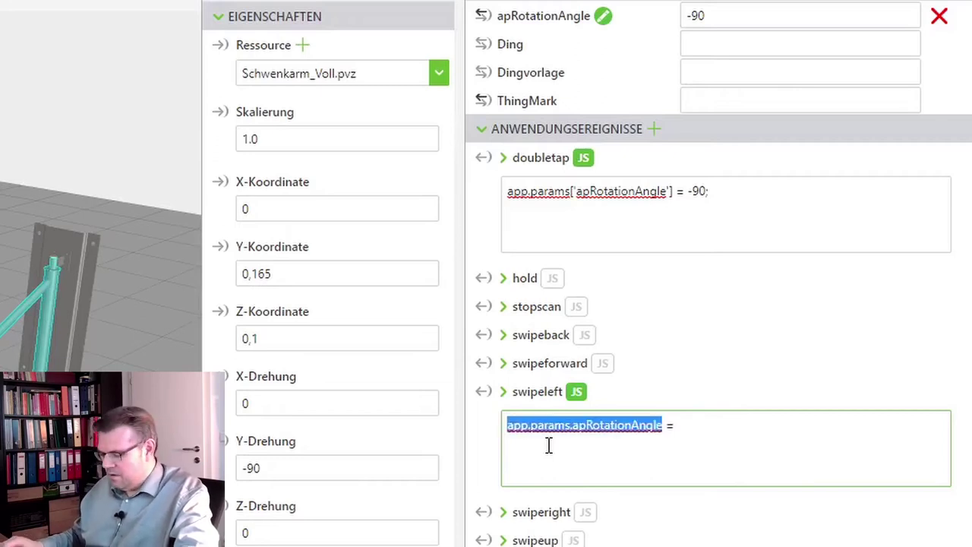
{"action": "key", "text": "End"}
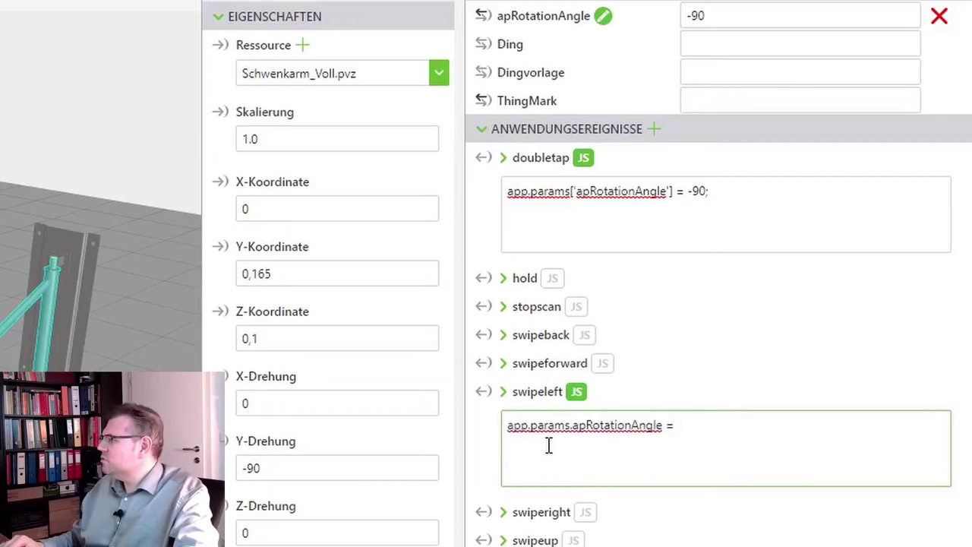
{"action": "key", "text": "ctrl+v"}
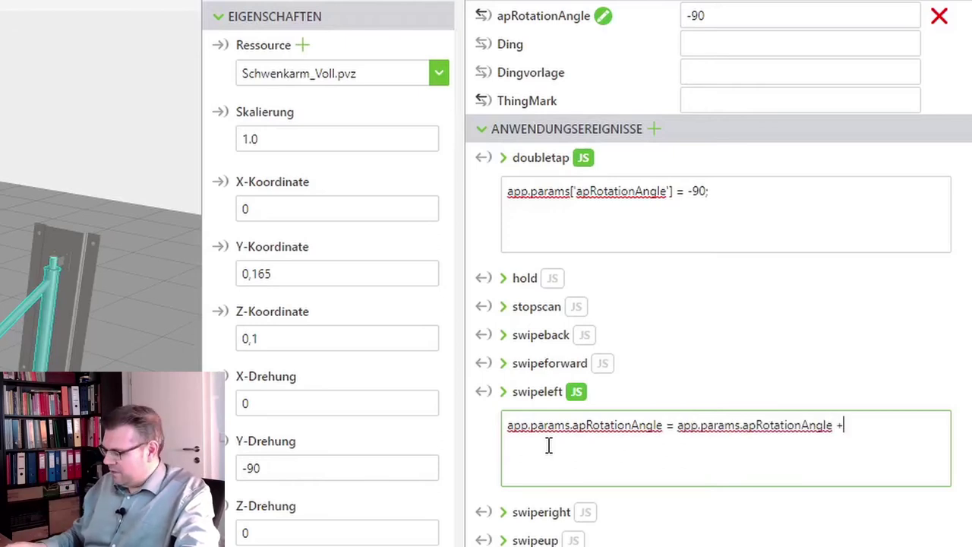
{"action": "type", "text": "10;"}
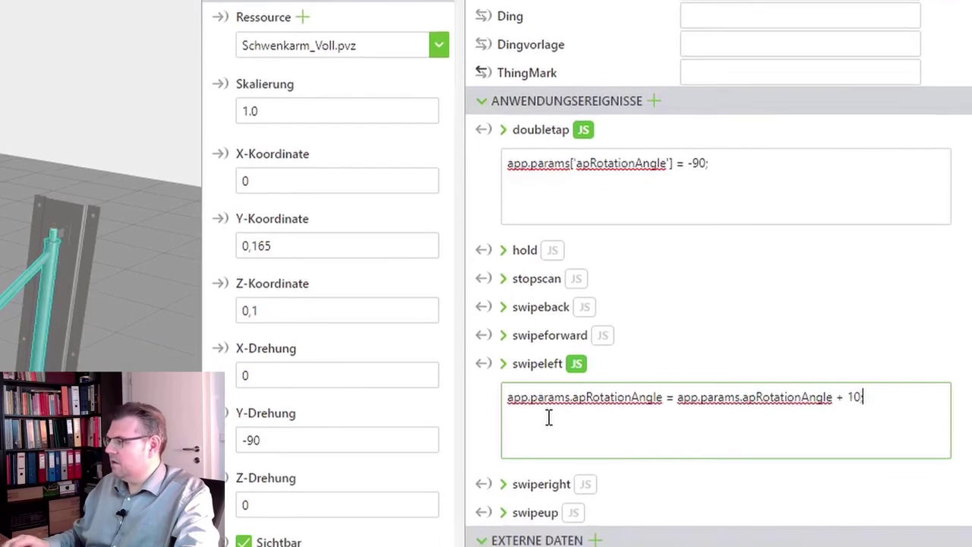
{"action": "key", "text": "ctrl+a"}
{"action": "key", "text": "ctrl+c"}
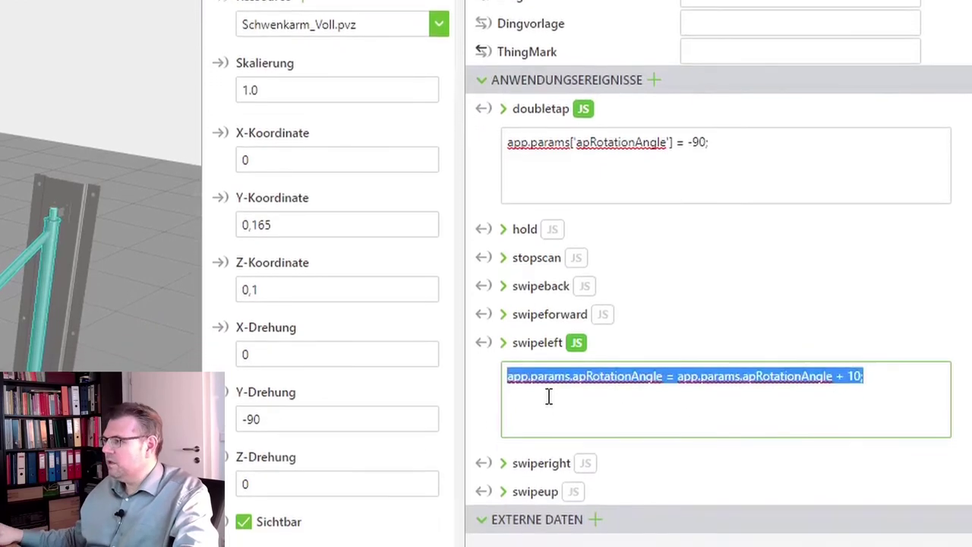
Paste the swipeleft line into the swiperight script and change + 10 to - 10
{"action": "left_click", "coordinate": [506, 455]}
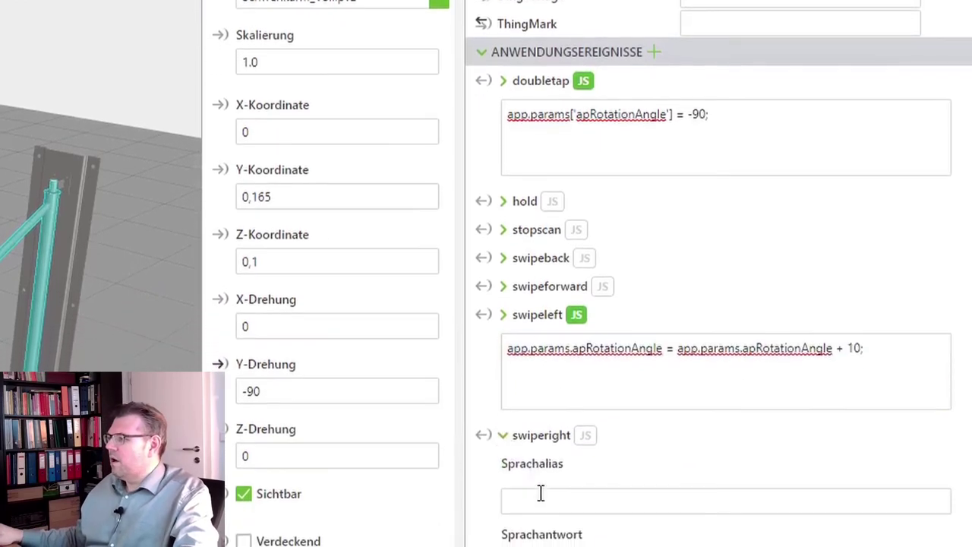
{"action": "left_click", "coordinate": [507, 432]}
{"action": "left_click", "coordinate": [584, 427]}
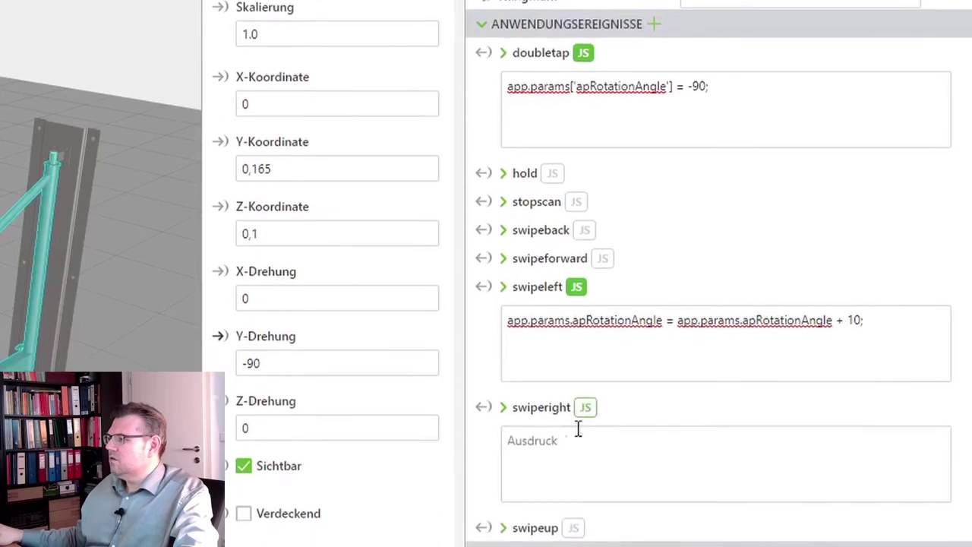
{"action": "left_click", "coordinate": [554, 476]}
{"action": "key", "text": "ctrl+v"}
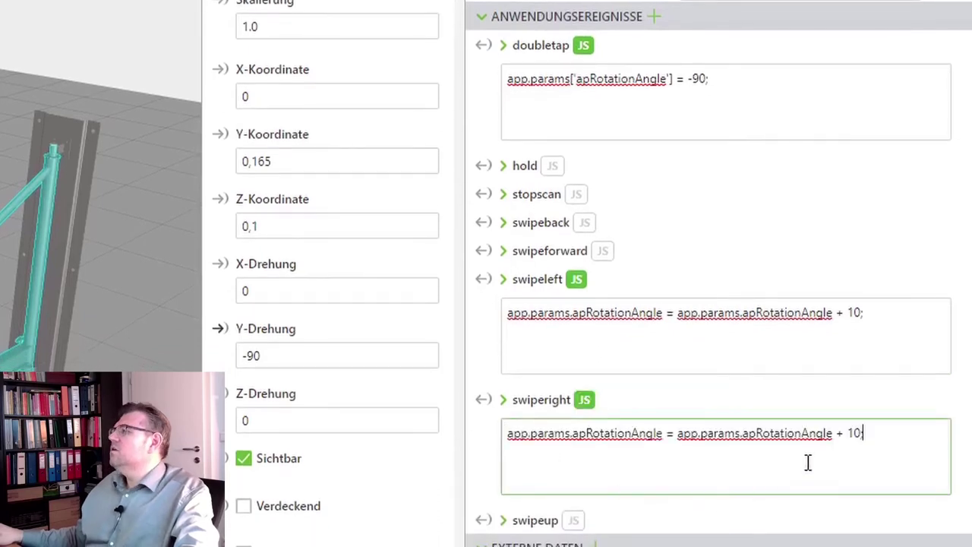
{"action": "left_click", "coordinate": [836, 434]}
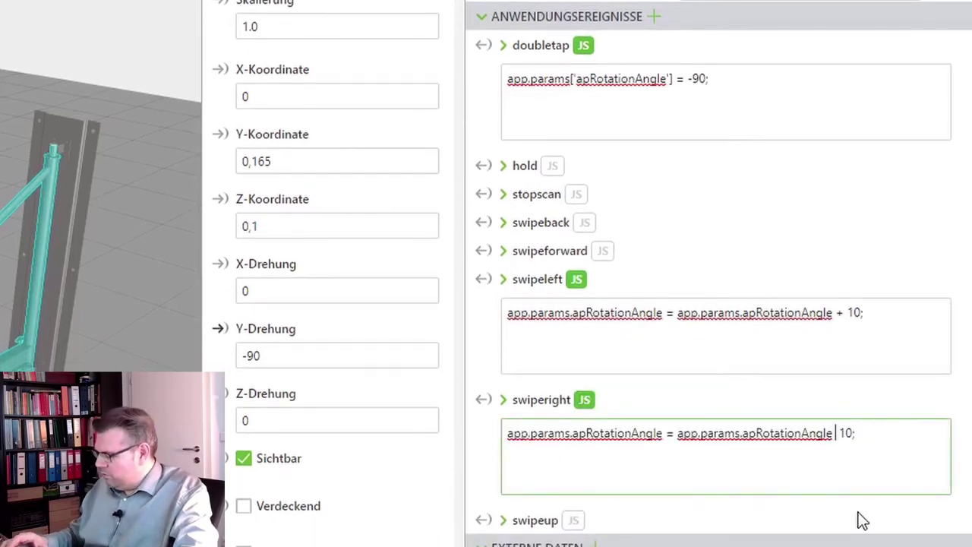
{"action": "type", "text": "-"}
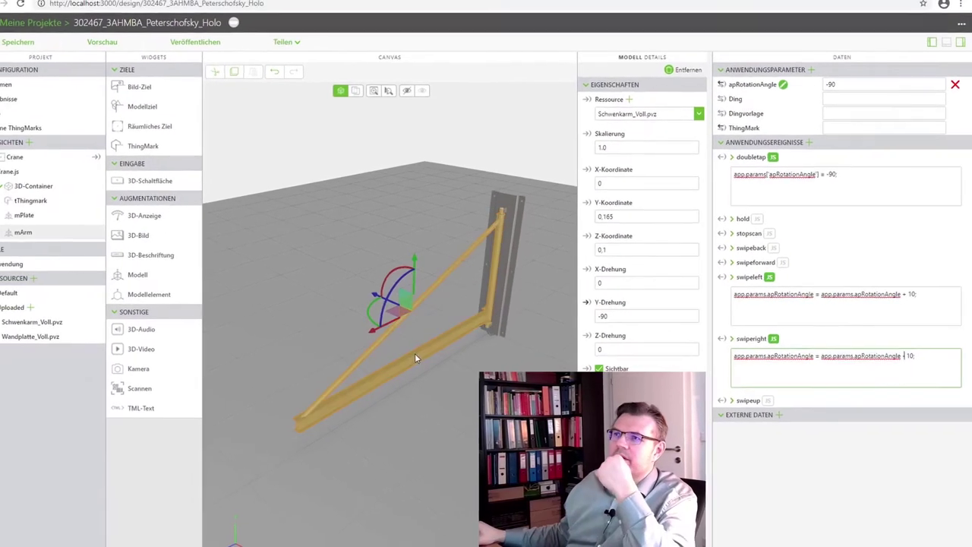
Save the crane project and launch the Vorschau
{"action": "left_click", "coordinate": [48, 52]}
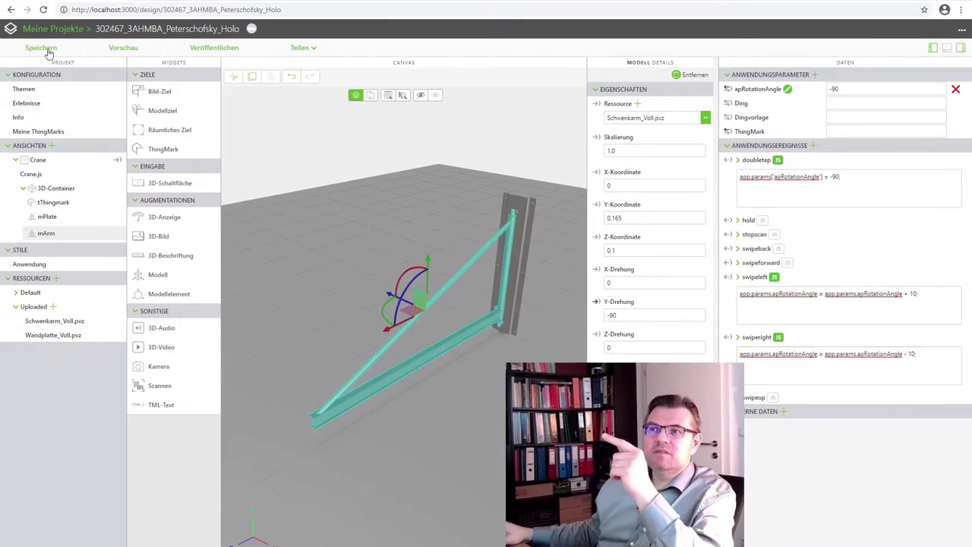
{"action": "left_click", "coordinate": [120, 47]}
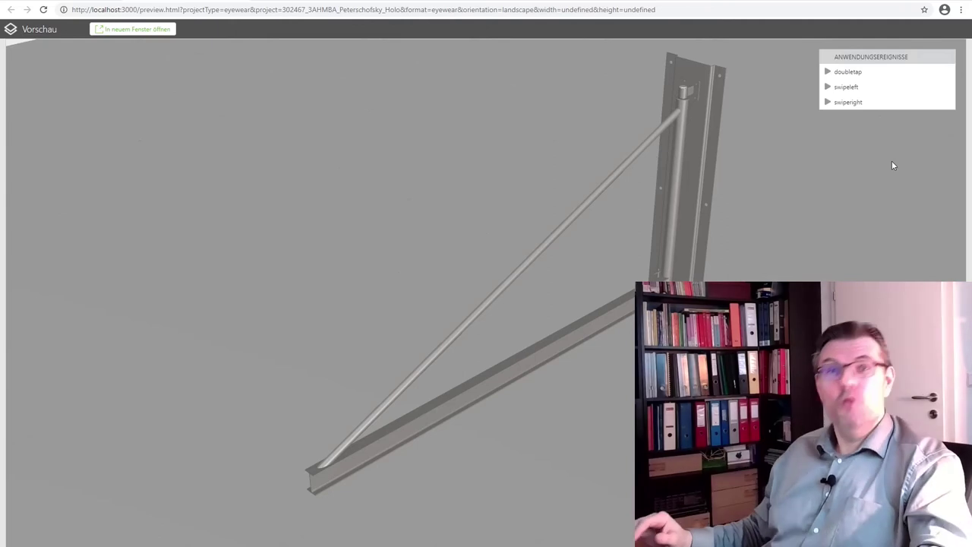
In the preview, fire swipeleft twice, doubletap, then swiperight four times
{"action": "left_click", "coordinate": [844, 88]}
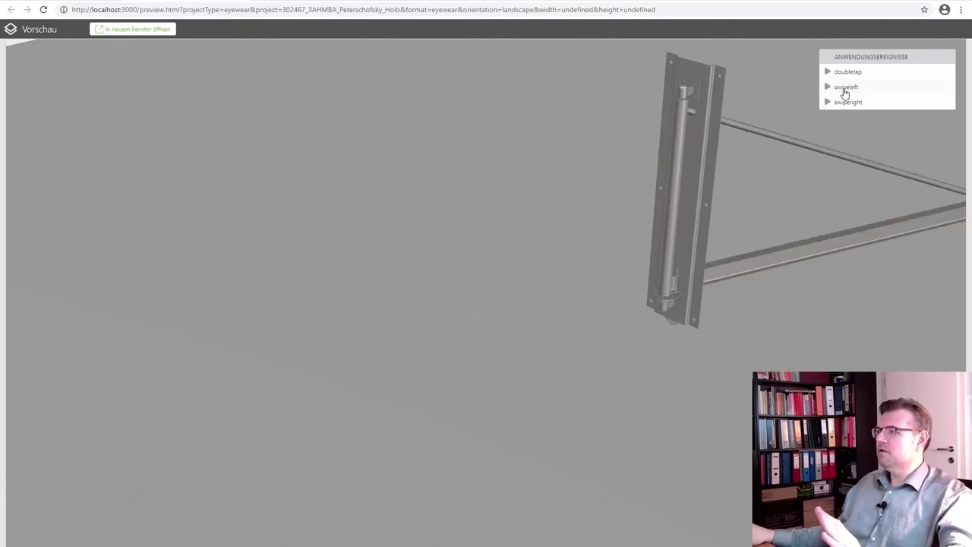
{"action": "left_click", "coordinate": [844, 90]}
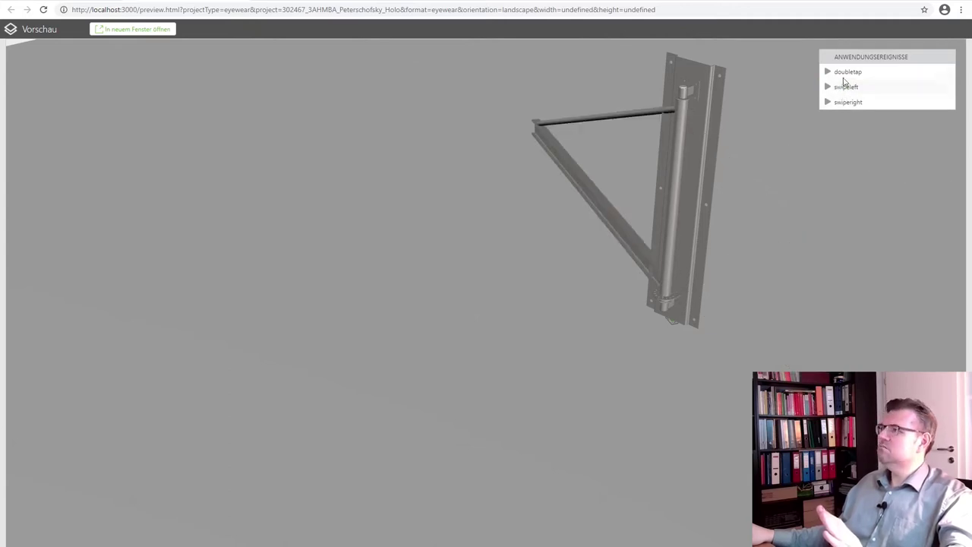
{"action": "left_click", "coordinate": [844, 75]}
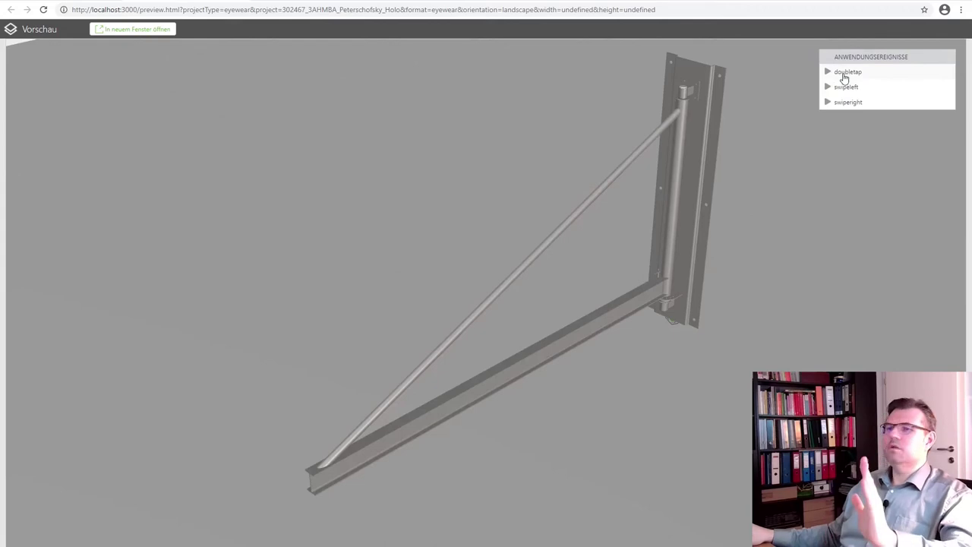
{"action": "left_click", "coordinate": [846, 103]}
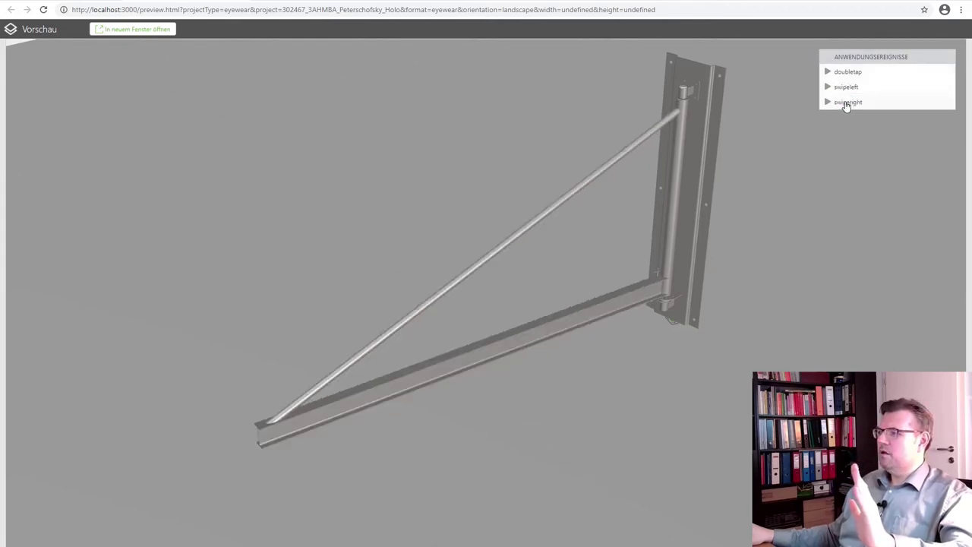
{"action": "left_click", "coordinate": [847, 103]}
{"action": "left_click", "coordinate": [846, 102]}
{"action": "left_click", "coordinate": [846, 104]}
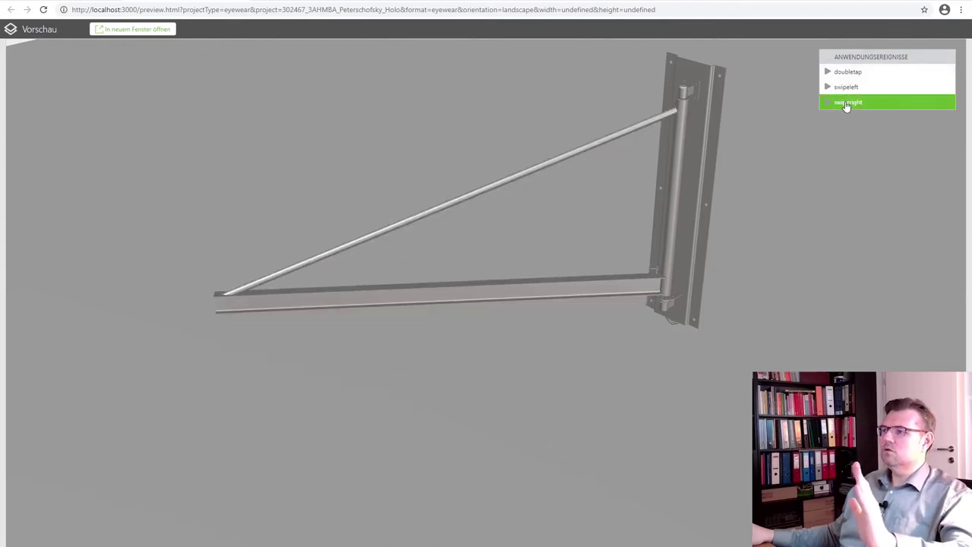
Fire swipeleft repeatedly with doubletap resets, then return to design and relaunch the preview
{"action": "left_click", "coordinate": [845, 89]}
{"action": "left_click", "coordinate": [845, 89]}
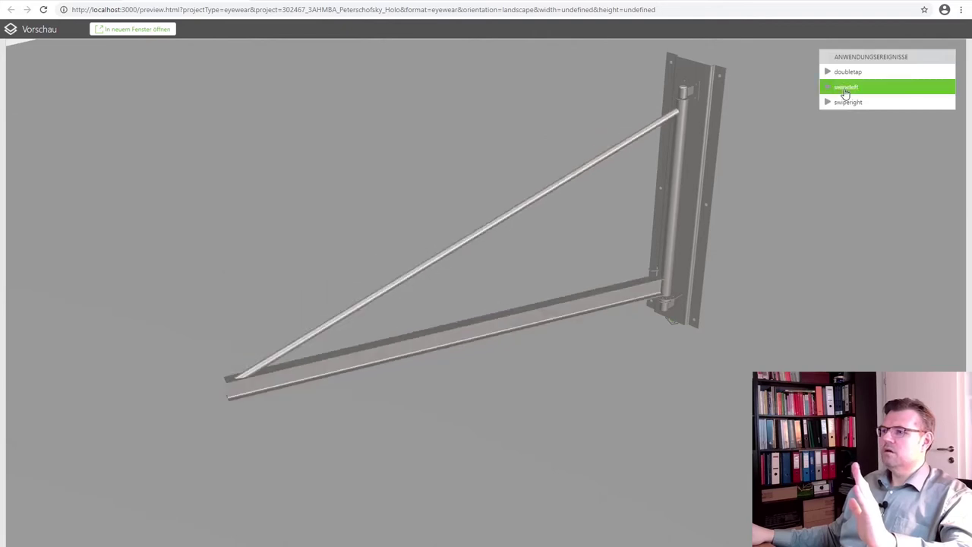
{"action": "left_click", "coordinate": [846, 89]}
{"action": "left_click", "coordinate": [845, 90]}
{"action": "left_click", "coordinate": [845, 90]}
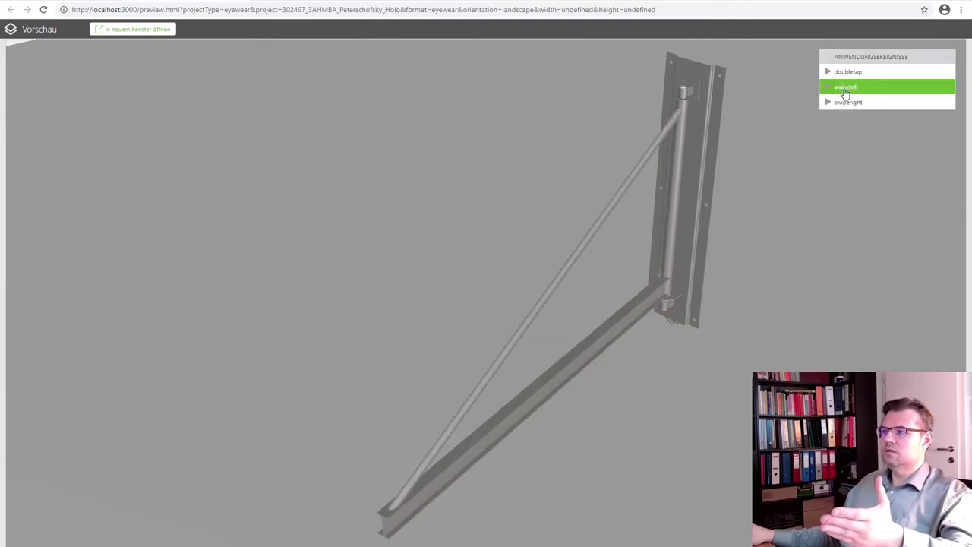
{"action": "left_click", "coordinate": [845, 90]}
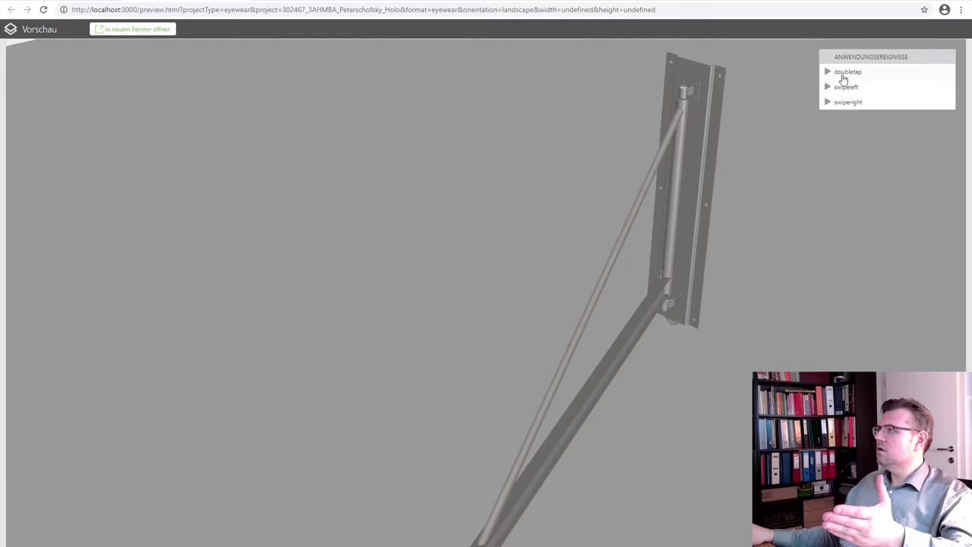
{"action": "left_click", "coordinate": [843, 74]}
{"action": "left_click", "coordinate": [845, 89]}
{"action": "left_click", "coordinate": [845, 89]}
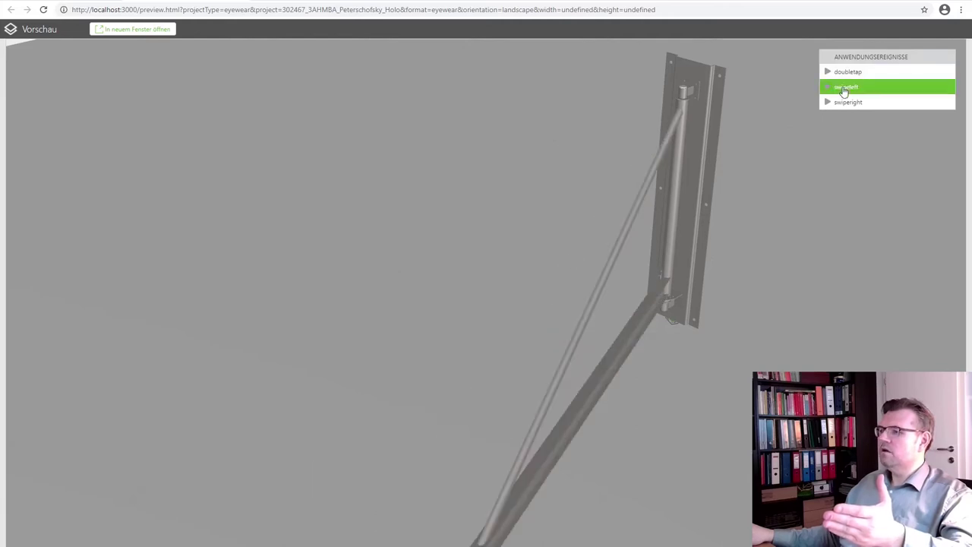
{"action": "left_click", "coordinate": [845, 89]}
{"action": "left_click", "coordinate": [843, 75]}
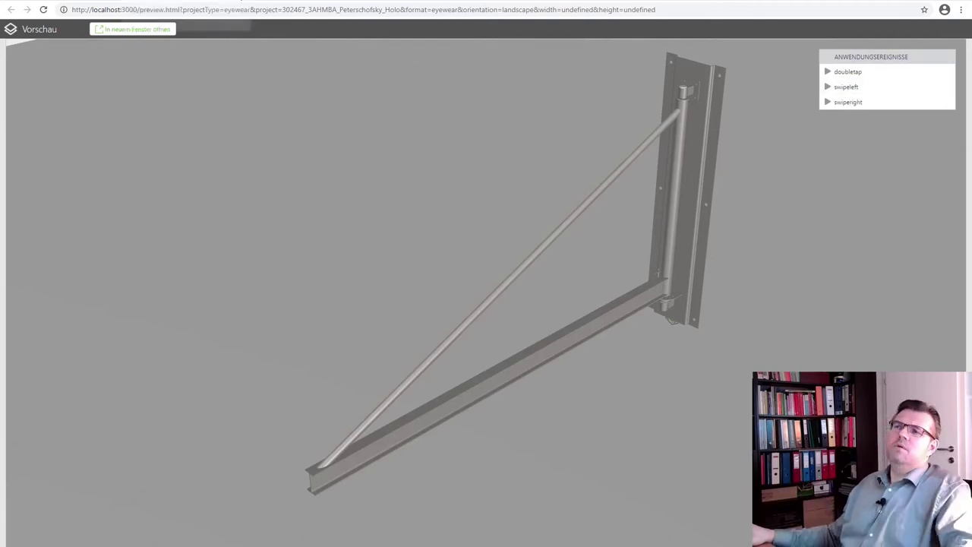
{"action": "left_click", "coordinate": [239, 1]}
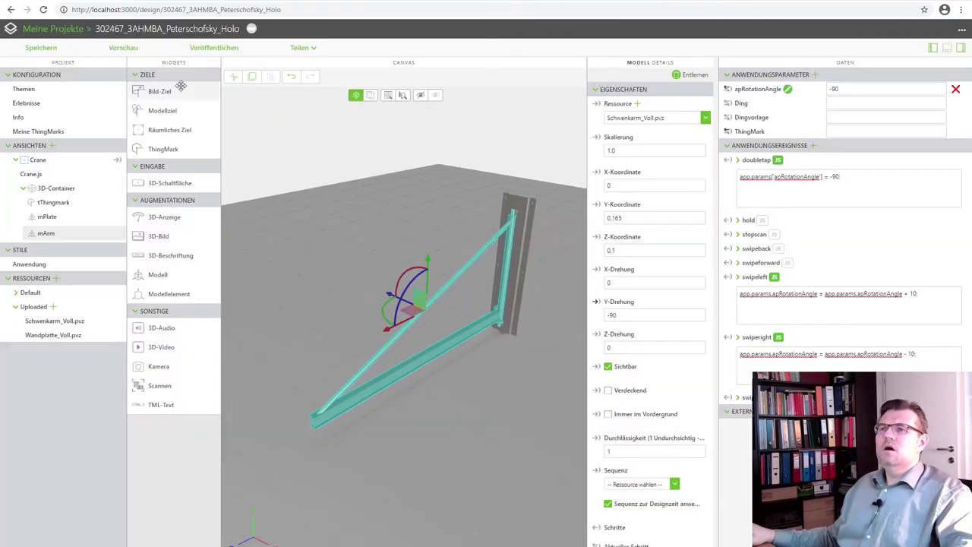
{"action": "left_click", "coordinate": [139, 50]}
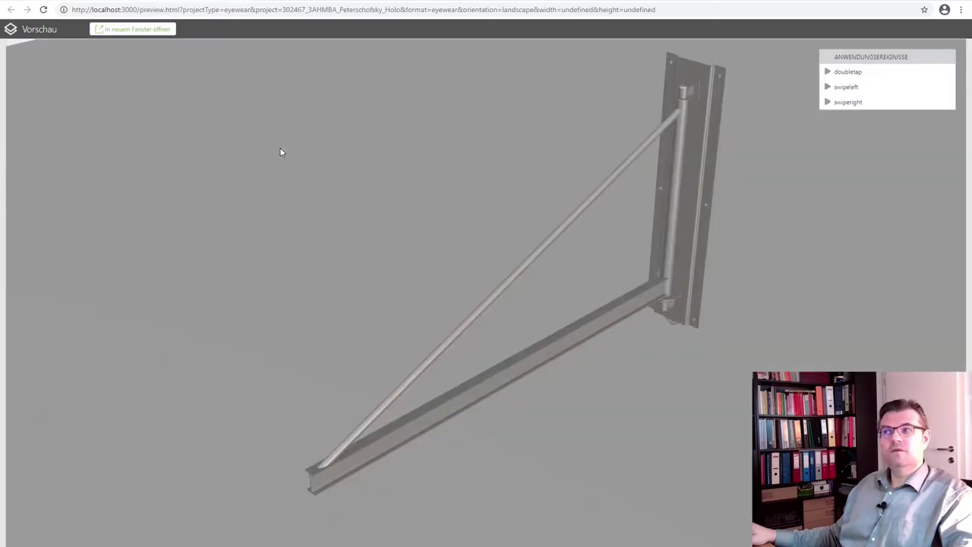
Fire swipeleft, doubletap and swipeleft in the preview, then return to the design editor
{"action": "left_click", "coordinate": [846, 89]}
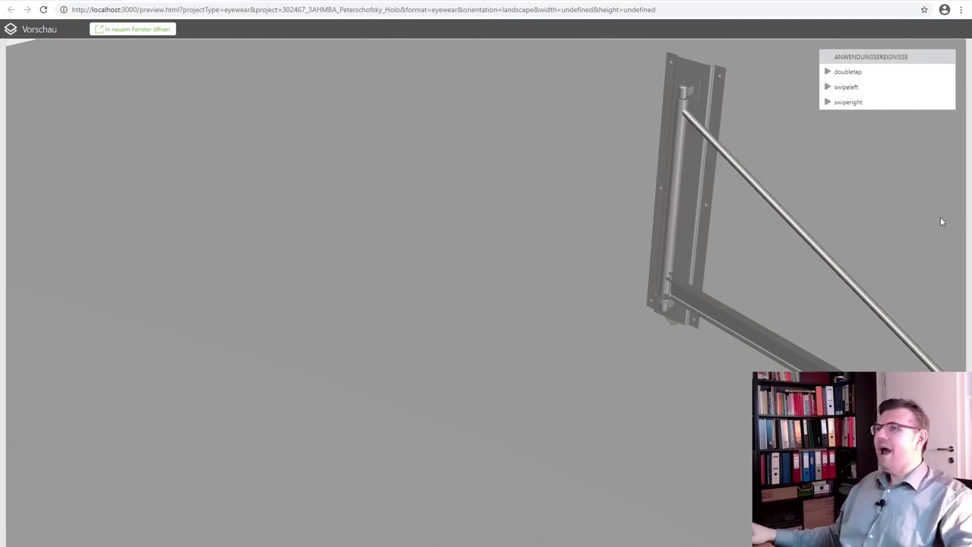
{"action": "left_click", "coordinate": [848, 73]}
{"action": "left_click", "coordinate": [849, 88]}
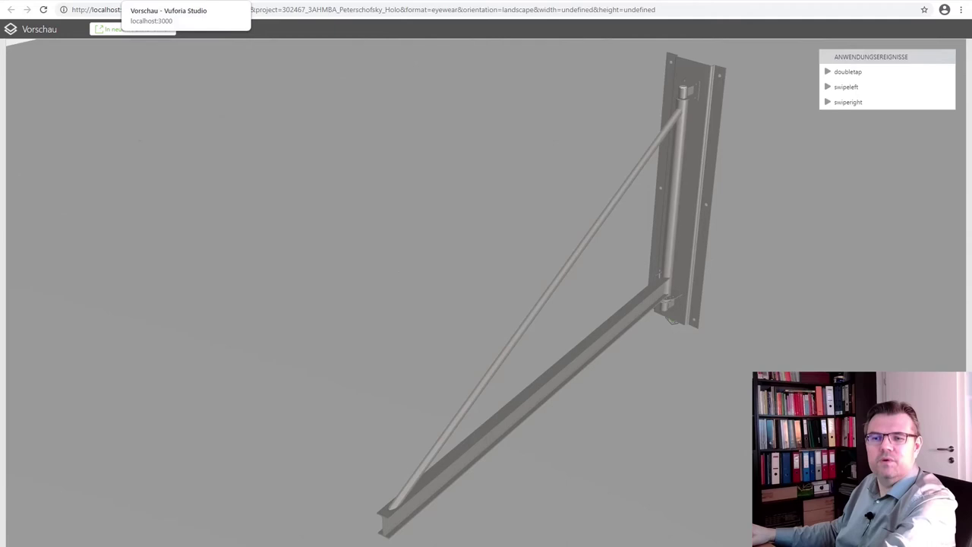
{"action": "left_click", "coordinate": [76, 0]}
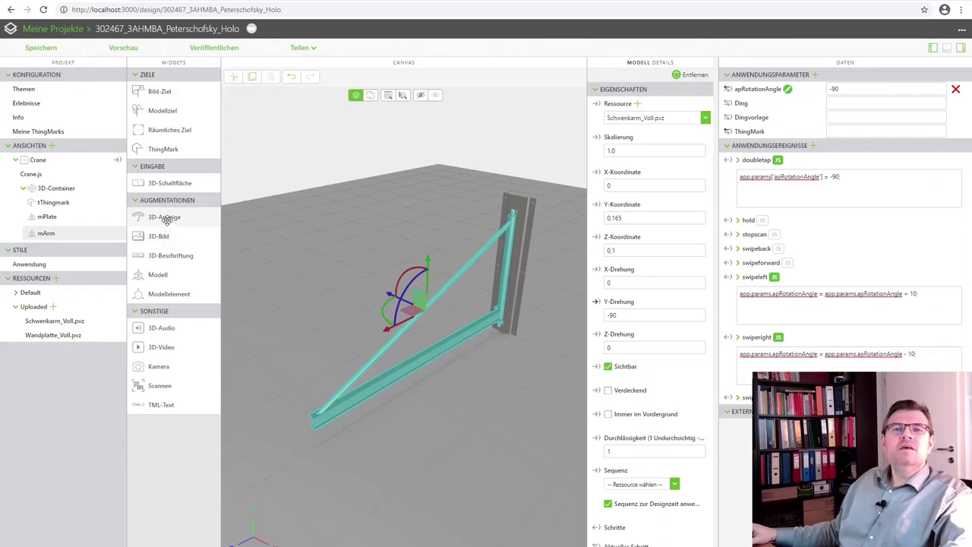
Place a 3D-Anzeige gauge (3DGauge-1) in the Crane view and drag apRotationAngle onto it
{"action": "left_click_drag", "start_coordinate": [167, 220], "coordinate": [351, 309]}
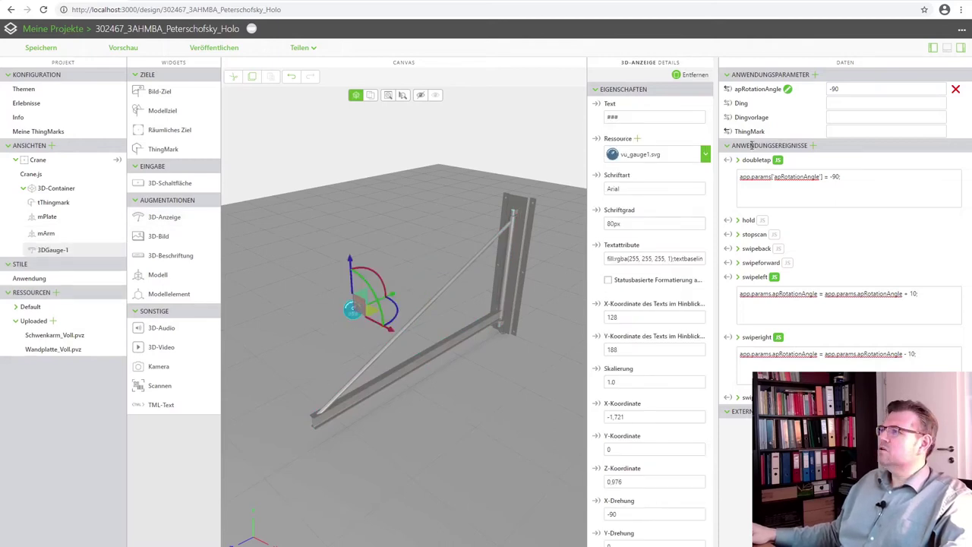
{"action": "left_click_drag", "start_coordinate": [727, 89], "coordinate": [351, 314]}
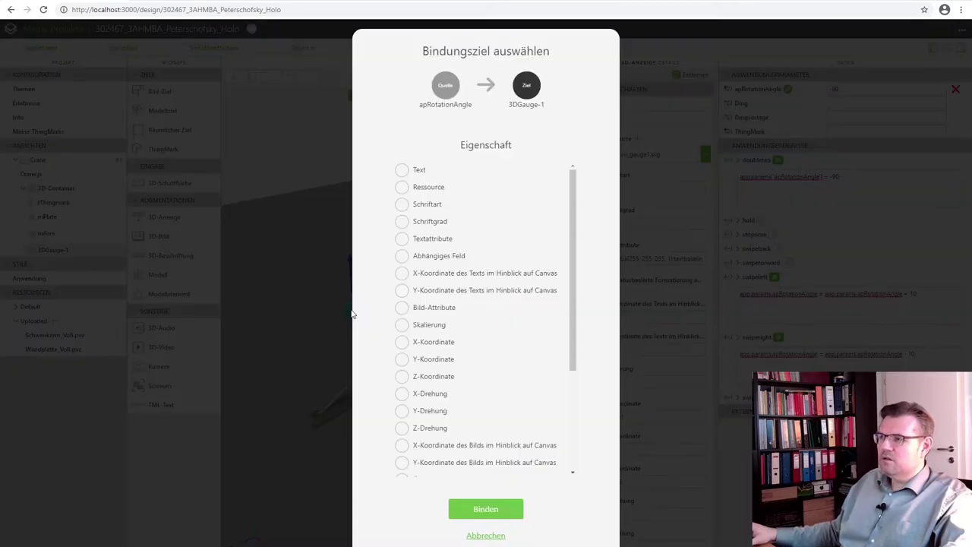
Bind apRotationAngle to the Text property of 3DGauge-1
{"action": "left_click", "coordinate": [402, 172]}
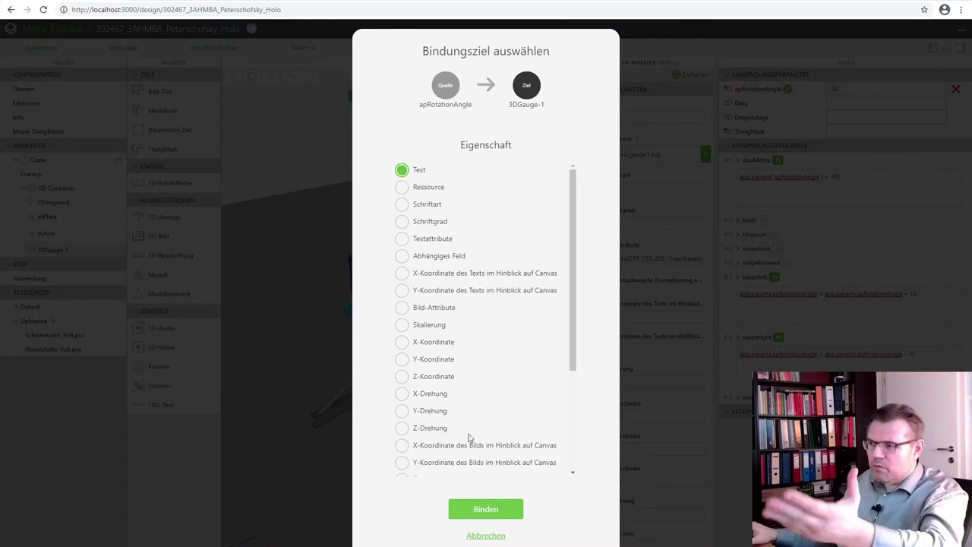
{"action": "left_click", "coordinate": [496, 511]}
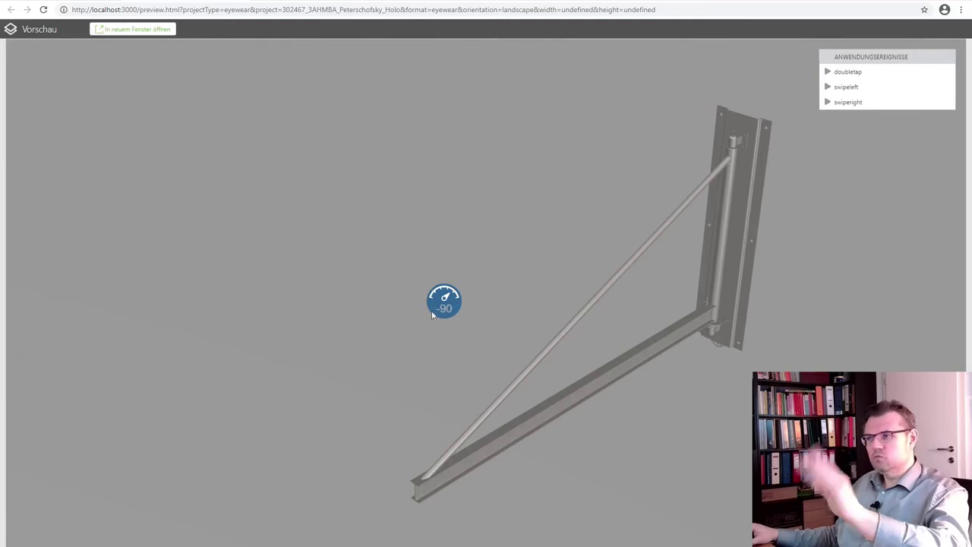
Orbit the preview and fire swipeleft and doubletap, watching the gauge track the arm to -80
{"action": "left_click_drag", "start_coordinate": [371, 404], "coordinate": [687, 413]}
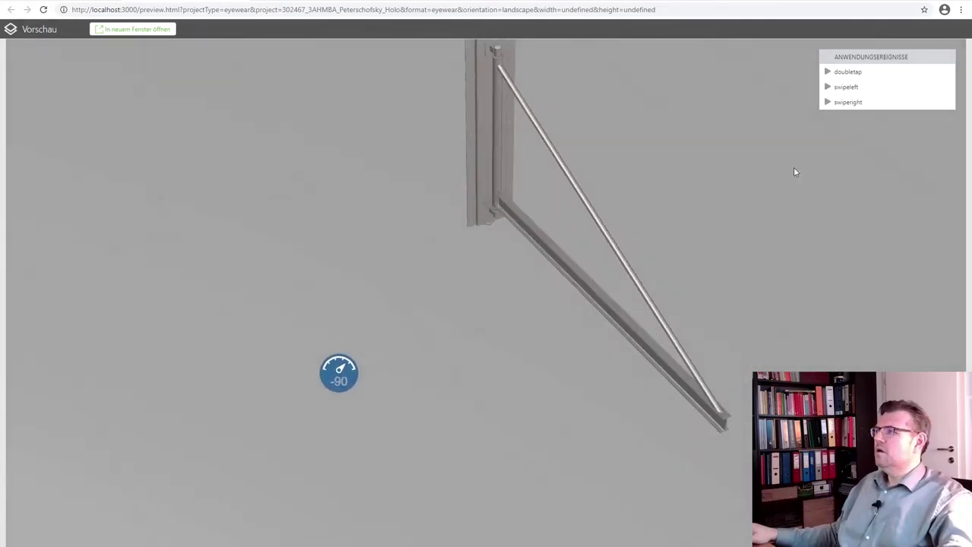
{"action": "left_click", "coordinate": [848, 90]}
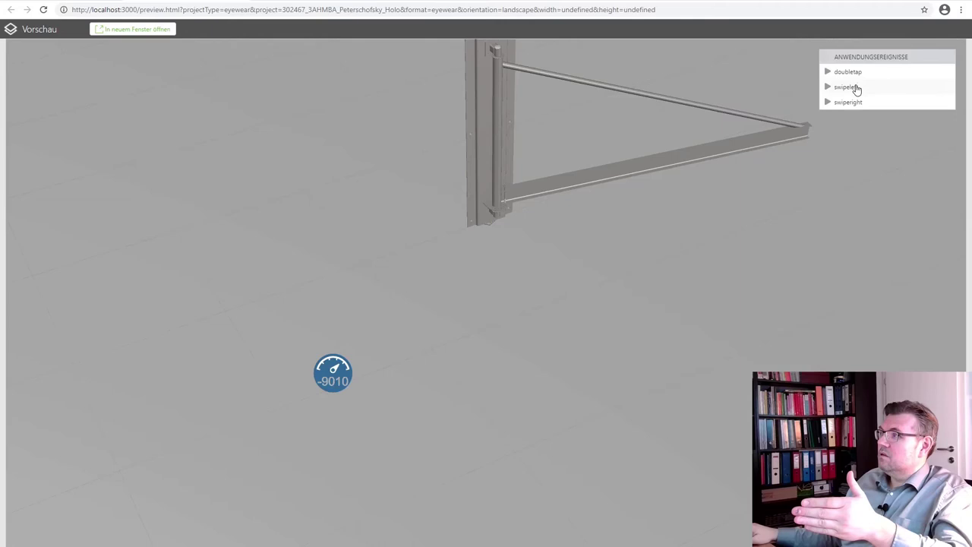
{"action": "left_click", "coordinate": [853, 88]}
{"action": "left_click", "coordinate": [855, 89]}
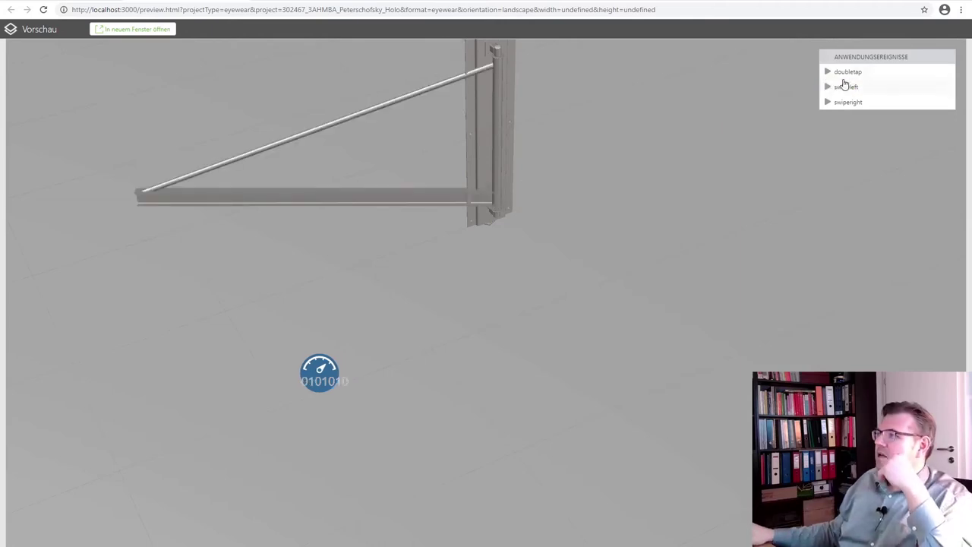
{"action": "left_click", "coordinate": [847, 74]}
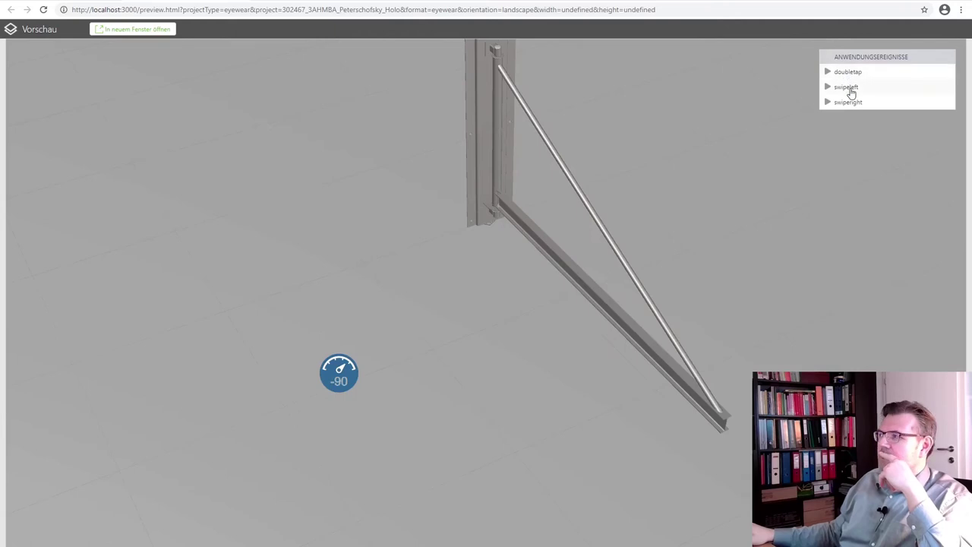
{"action": "left_click", "coordinate": [851, 90]}
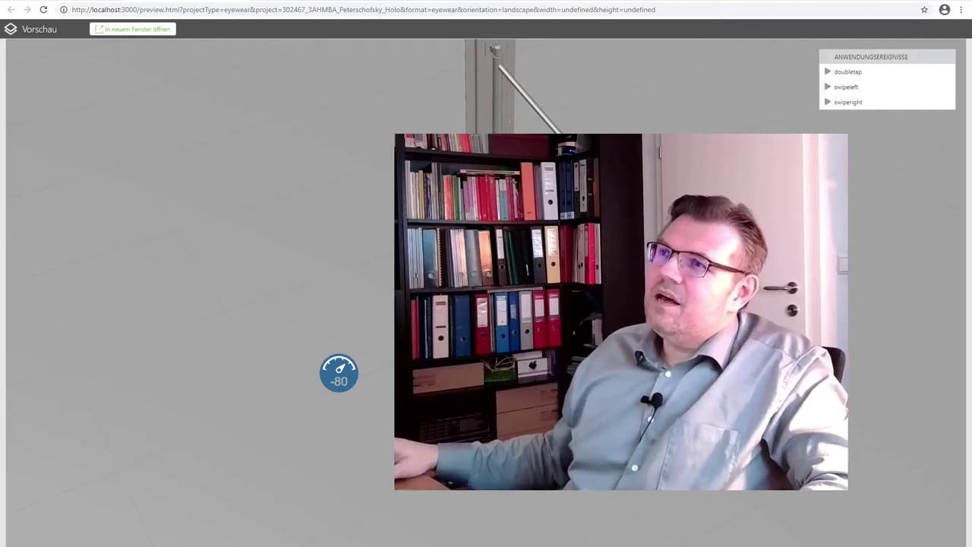
Switch from the preview.html window back to the Vuforia Studio design editor
{"action": "key", "text": "alt+Tab"}
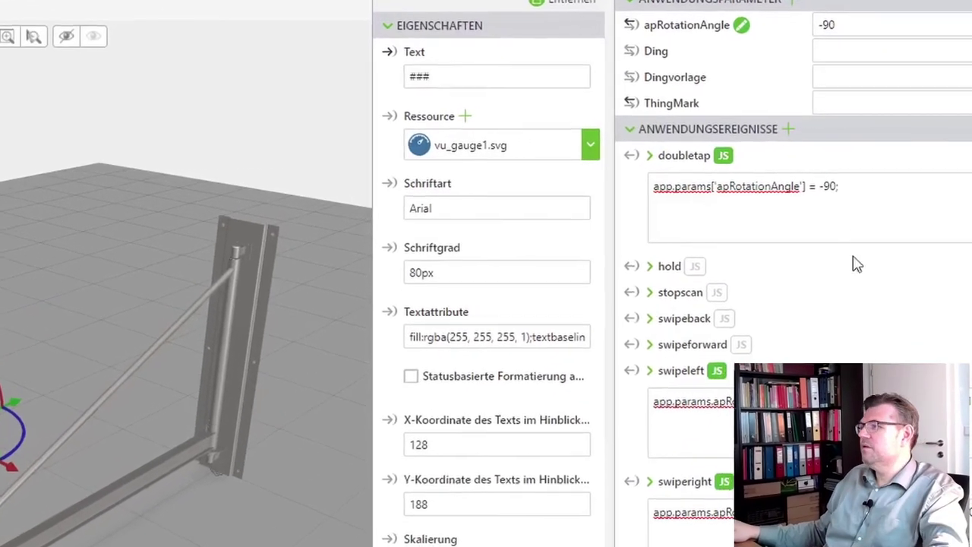
{"action": "left_click_drag", "start_coordinate": [842, 188], "coordinate": [629, 190]}
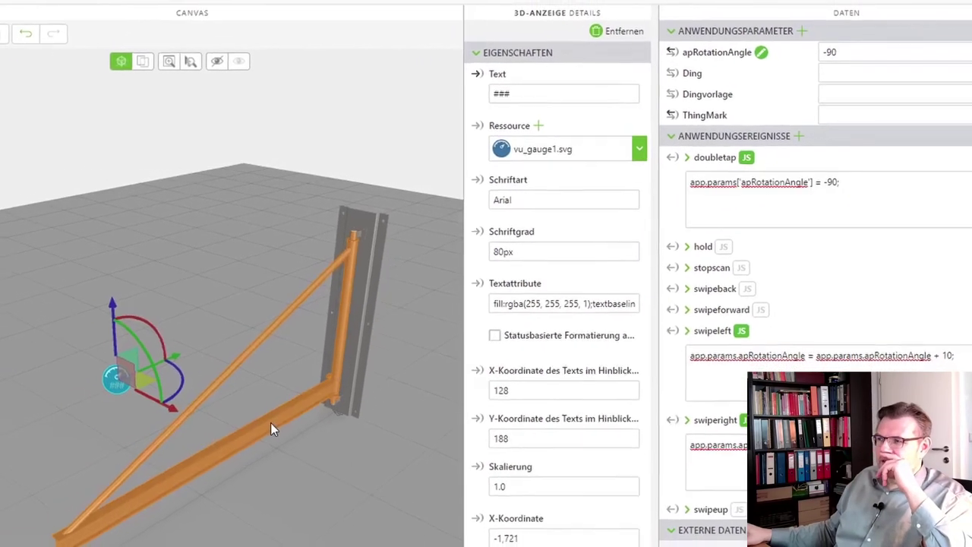
{"action": "left_click", "coordinate": [270, 430]}
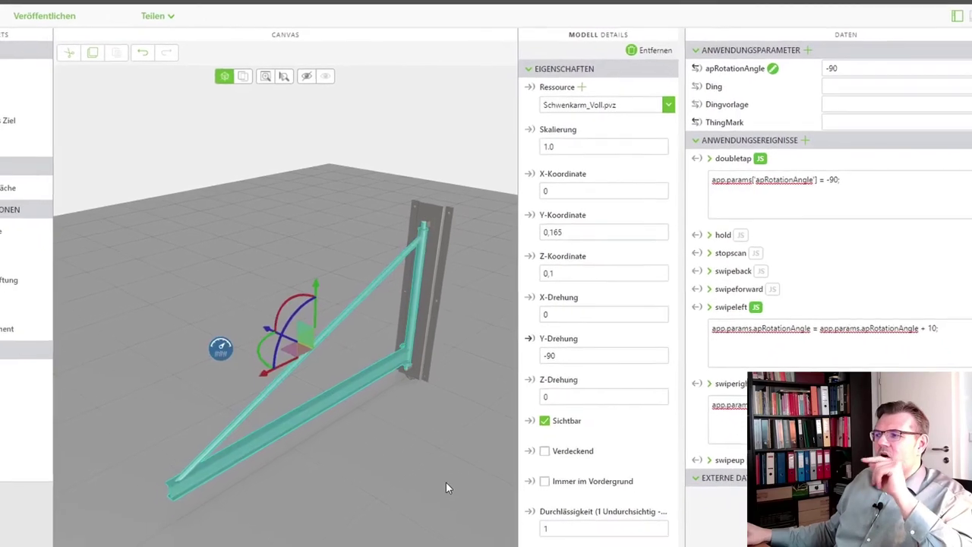
{"action": "scroll", "coordinate": [594, 470], "scroll_direction": "down", "scroll_amount": 3}
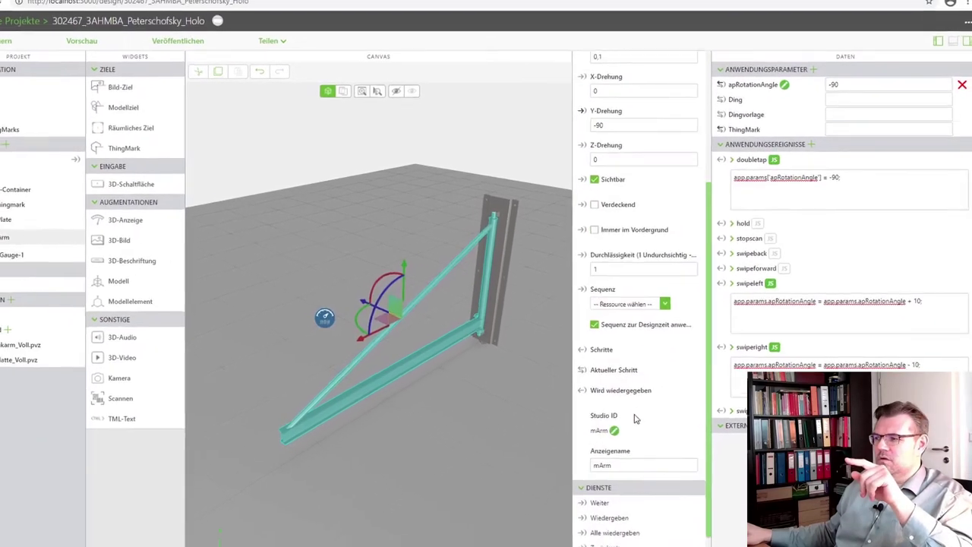
{"action": "scroll", "coordinate": [636, 418], "scroll_direction": "down", "scroll_amount": 3}
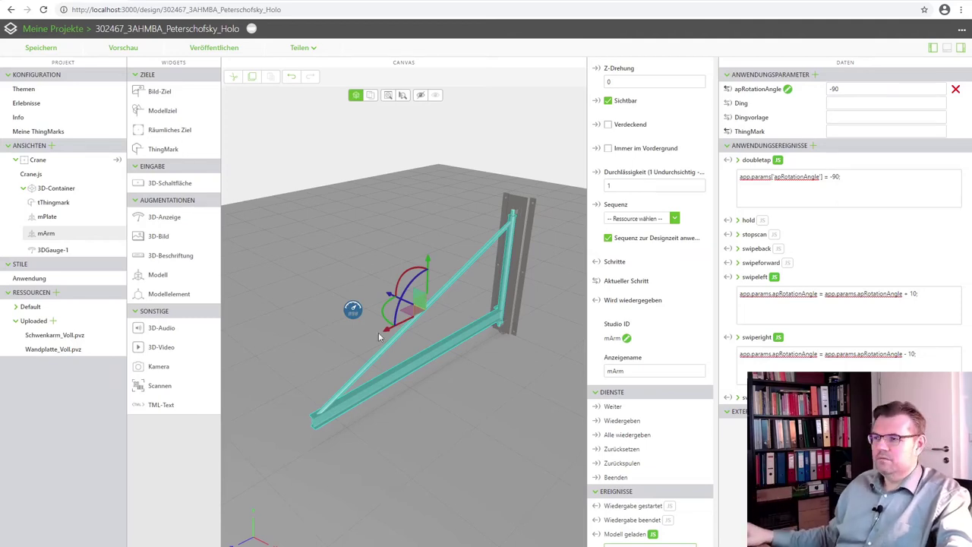
Uncheck Billboard in 3DGauge-1's properties so it stops facing the viewer
{"action": "left_click", "coordinate": [354, 310]}
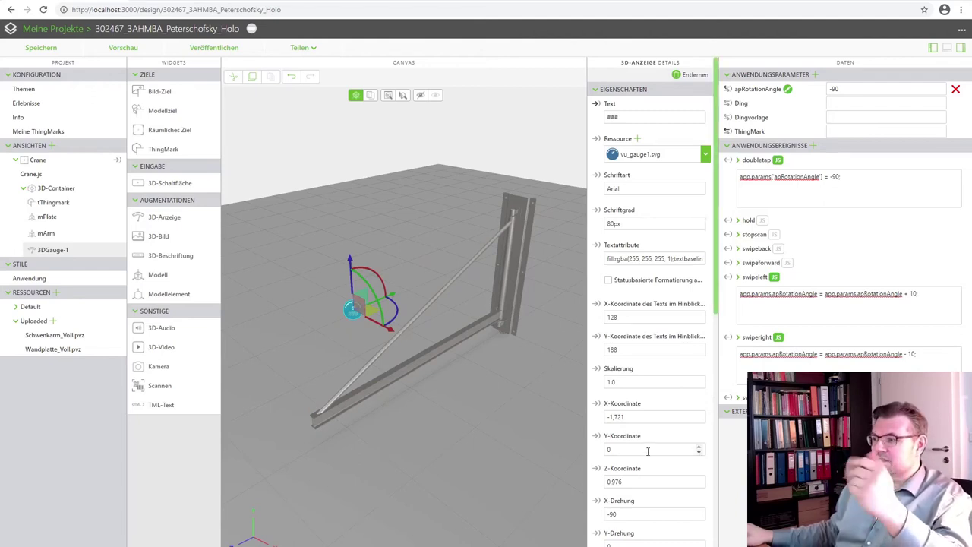
{"action": "scroll", "coordinate": [649, 465], "scroll_direction": "down", "scroll_amount": 5}
{"action": "scroll", "coordinate": [650, 464], "scroll_direction": "down", "scroll_amount": 3}
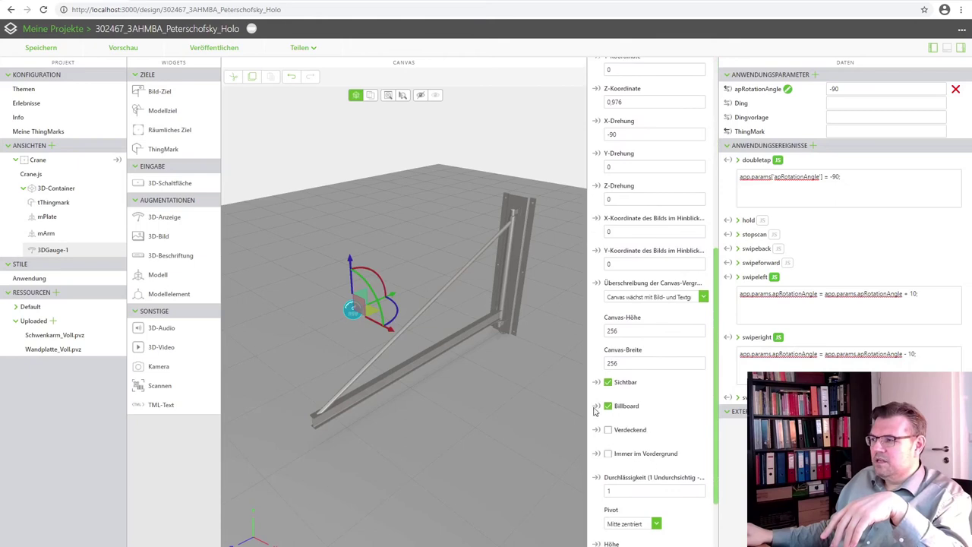
{"action": "scroll", "coordinate": [609, 410], "scroll_direction": "down", "scroll_amount": 1}
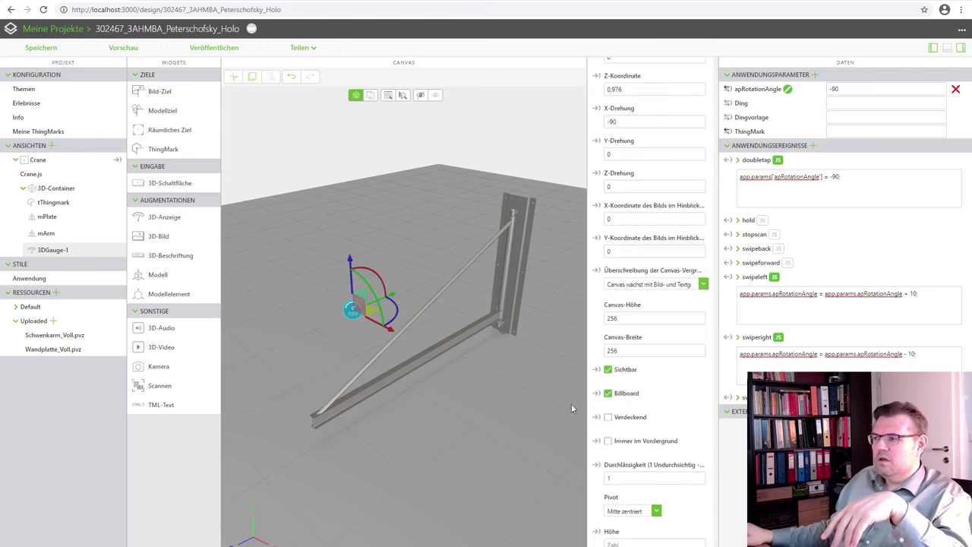
{"action": "left_click", "coordinate": [608, 393]}
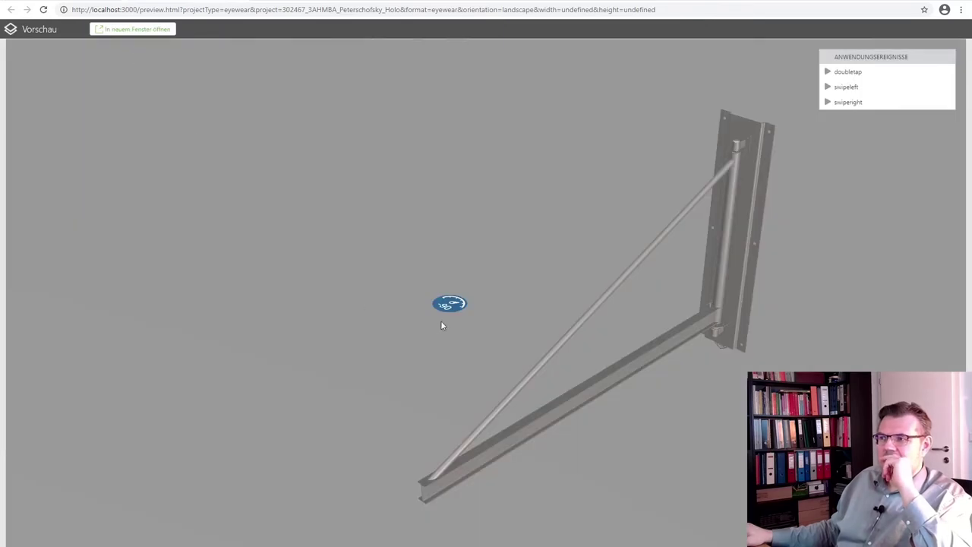
Orbit and pan the preview, fire swipeleft three times, then return to the editor
{"action": "mouse_move", "coordinate": [435, 353]}
{"action": "left_mouse_down"}
{"action": "mouse_move", "coordinate": [514, 382]}
{"action": "mouse_move", "coordinate": [609, 369]}
{"action": "mouse_move", "coordinate": [671, 305]}
{"action": "mouse_move", "coordinate": [658, 250]}
{"action": "mouse_move", "coordinate": [657, 289]}
{"action": "mouse_move", "coordinate": [574, 382]}
{"action": "mouse_move", "coordinate": [476, 355]}
{"action": "left_mouse_up"}
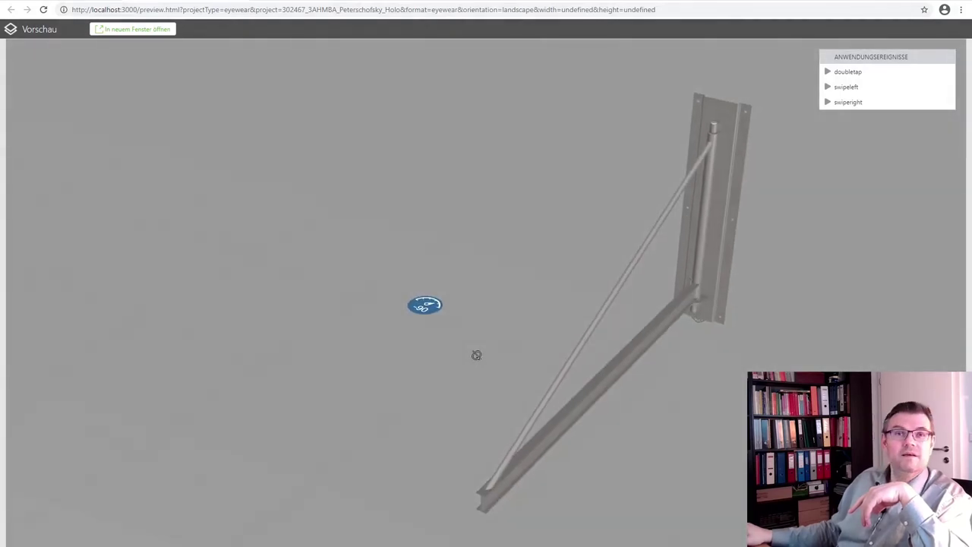
{"action": "right_click_drag", "start_coordinate": [675, 408], "coordinate": [584, 373]}
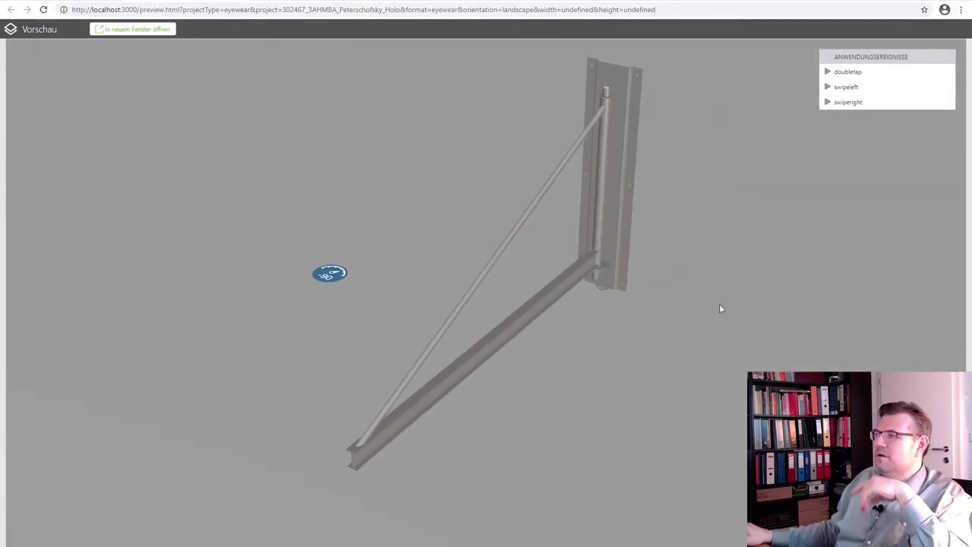
{"action": "left_click", "coordinate": [848, 88]}
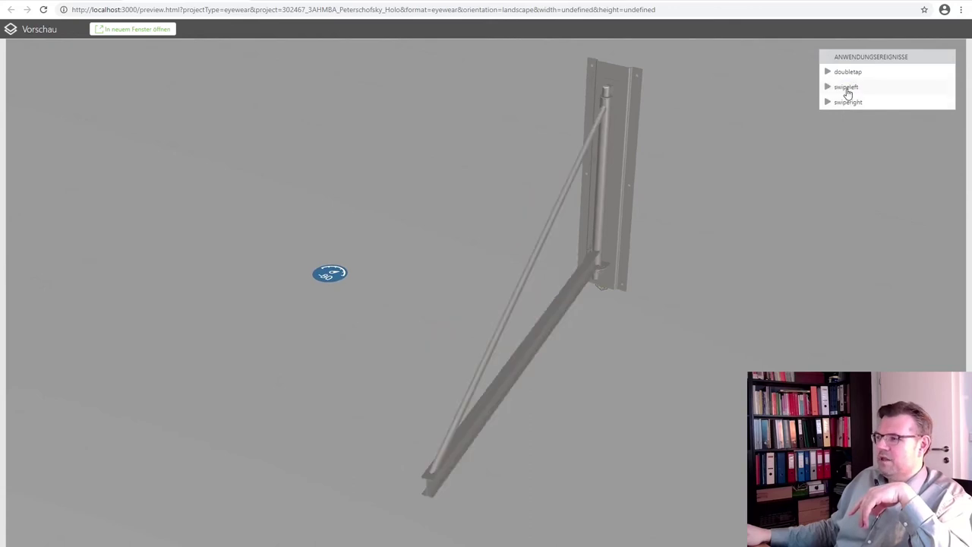
{"action": "left_click", "coordinate": [848, 89]}
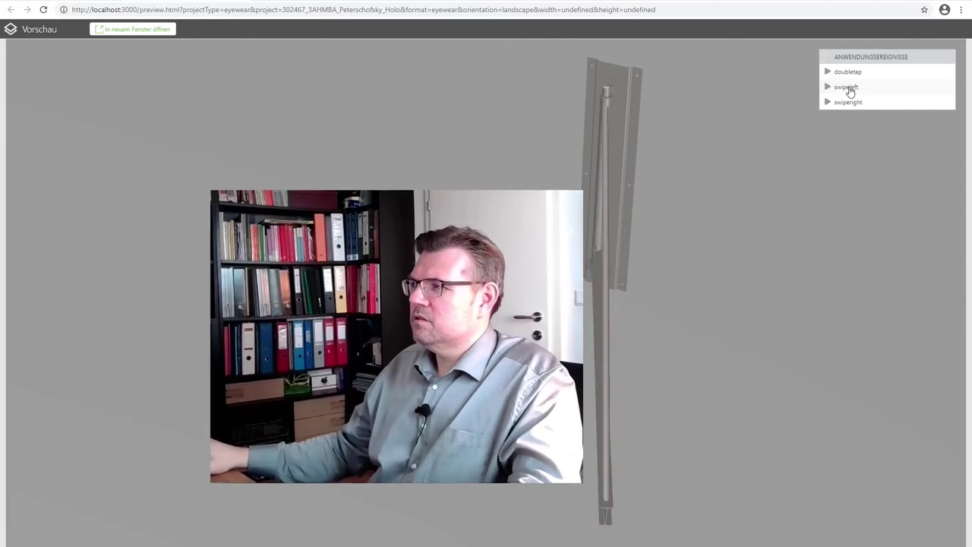
{"action": "left_click", "coordinate": [848, 88]}
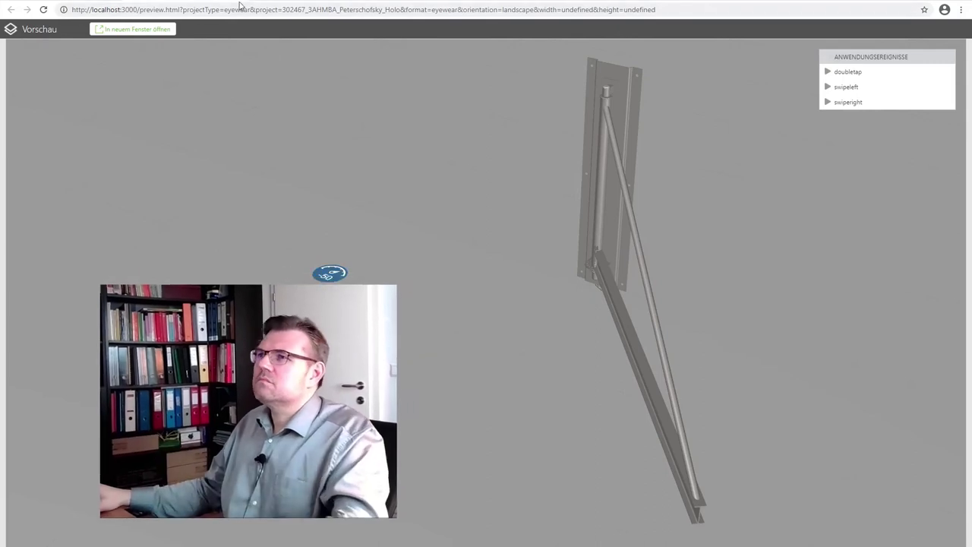
{"action": "key", "text": "alt+Tab"}
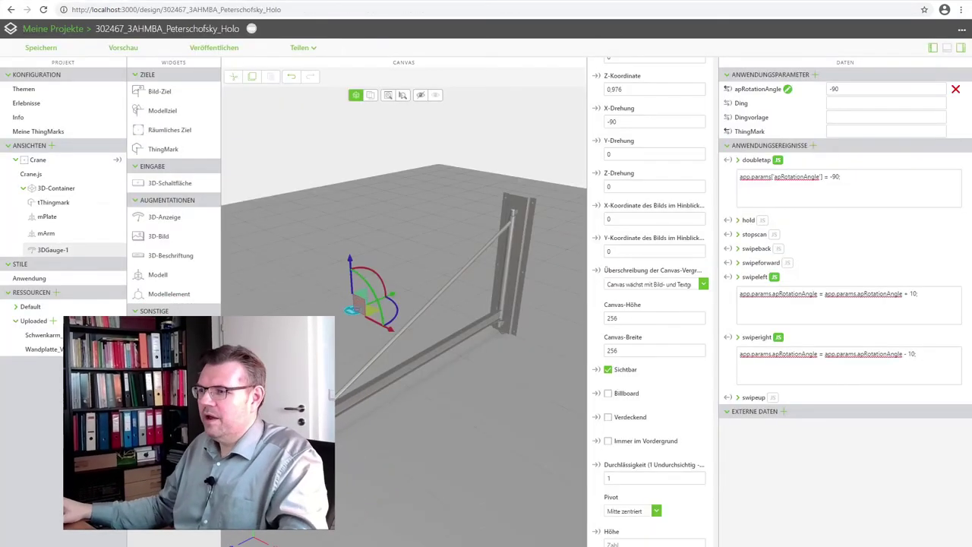
Delete 3DGauge-1 from the scene with Entfernen
{"action": "scroll", "coordinate": [688, 166], "scroll_direction": "up", "scroll_amount": 5}
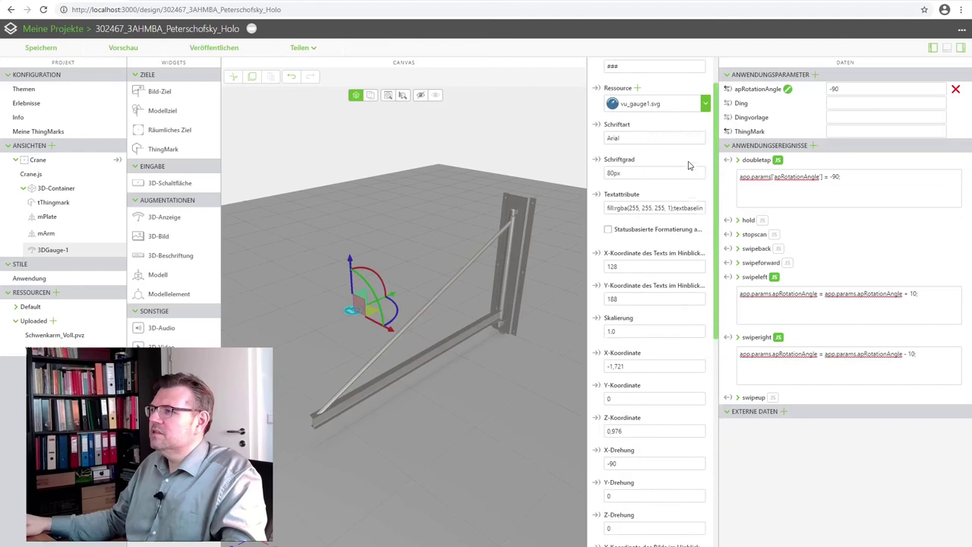
{"action": "scroll", "coordinate": [695, 159], "scroll_direction": "up", "scroll_amount": 1}
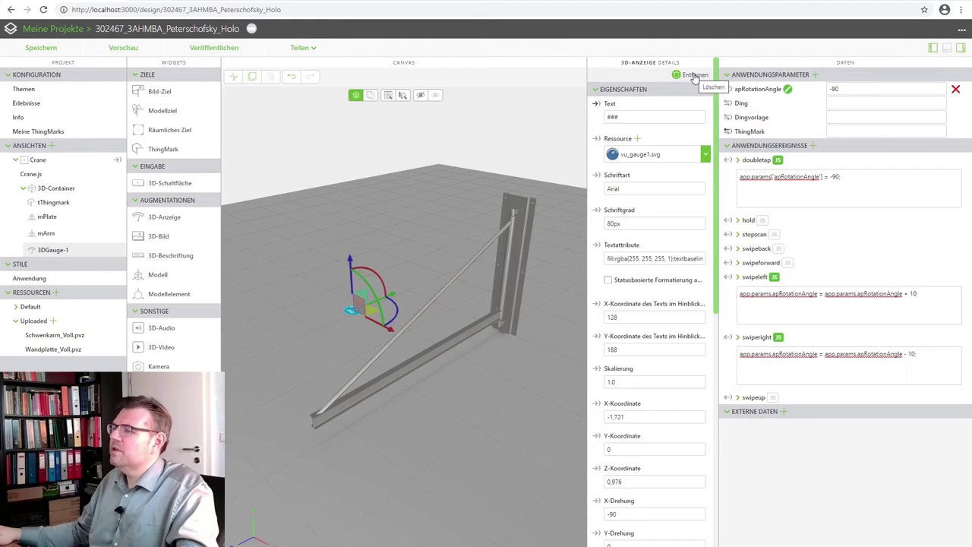
{"action": "left_click", "coordinate": [693, 75]}
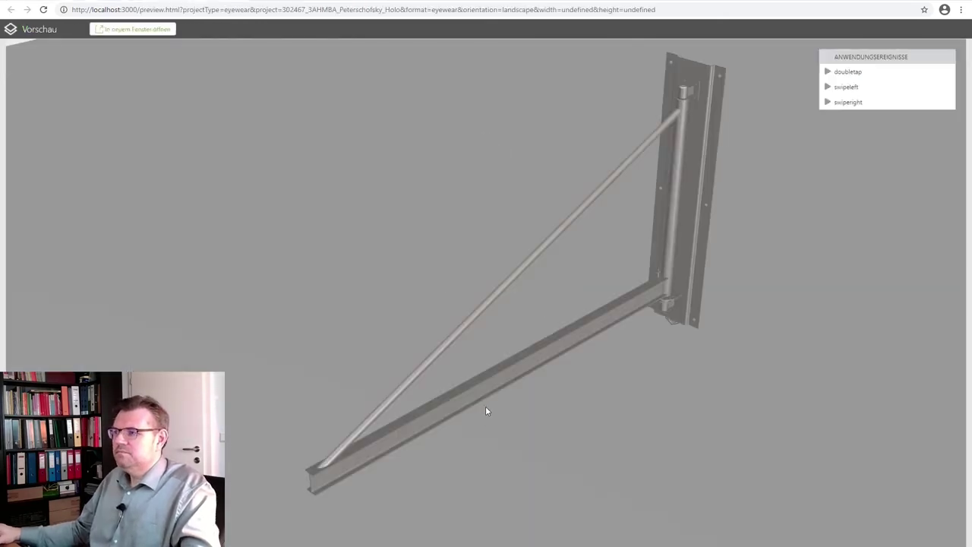
Test swipeleft, swiperight and doubletap on the arm in the preview, then close it
{"action": "left_click", "coordinate": [837, 89]}
{"action": "left_click", "coordinate": [836, 89]}
{"action": "left_click", "coordinate": [836, 103]}
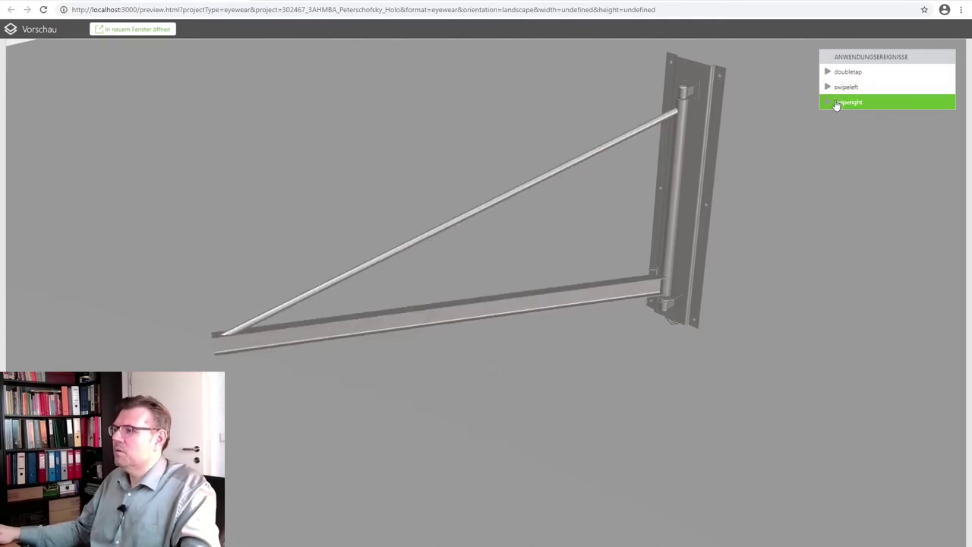
{"action": "left_click", "coordinate": [836, 103]}
{"action": "left_click", "coordinate": [836, 74]}
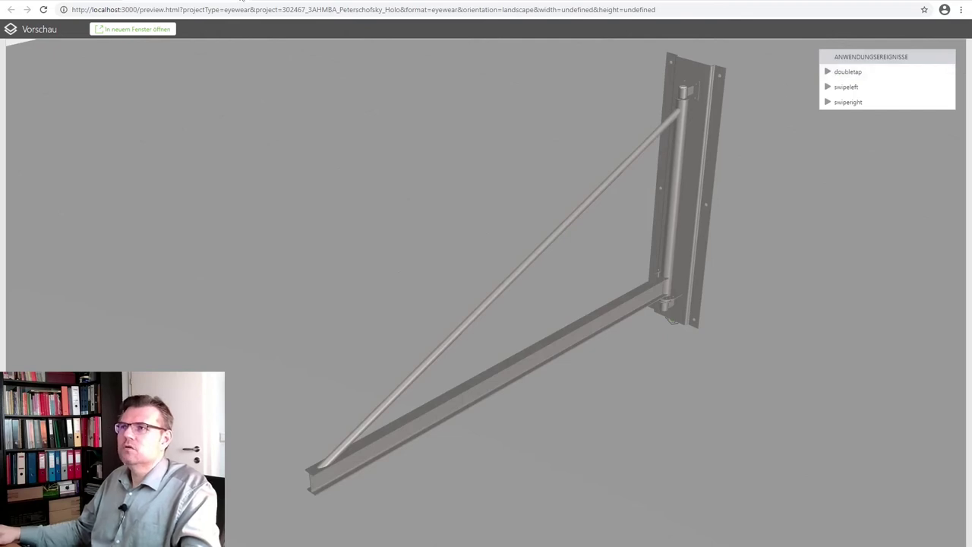
{"action": "key", "text": "ctrl+w"}
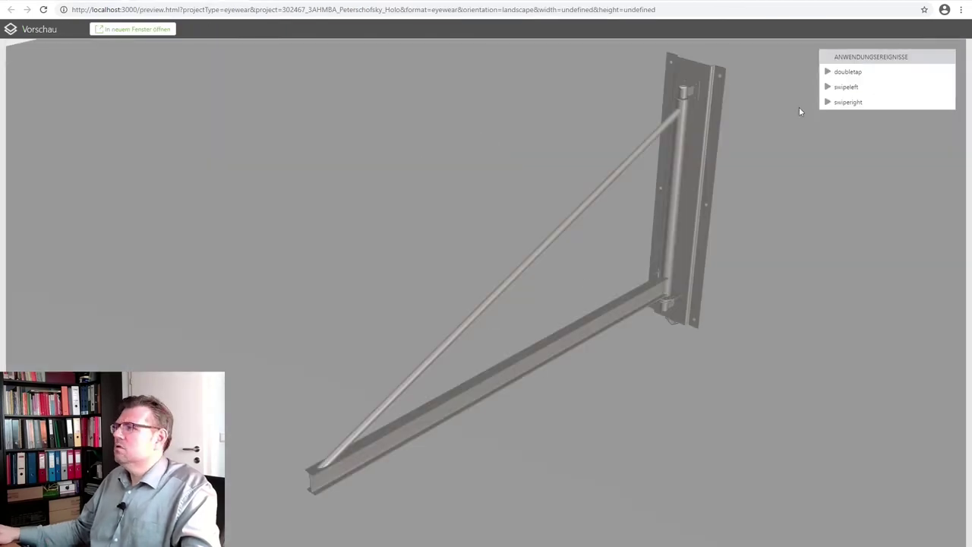
{"action": "left_click", "coordinate": [836, 91]}
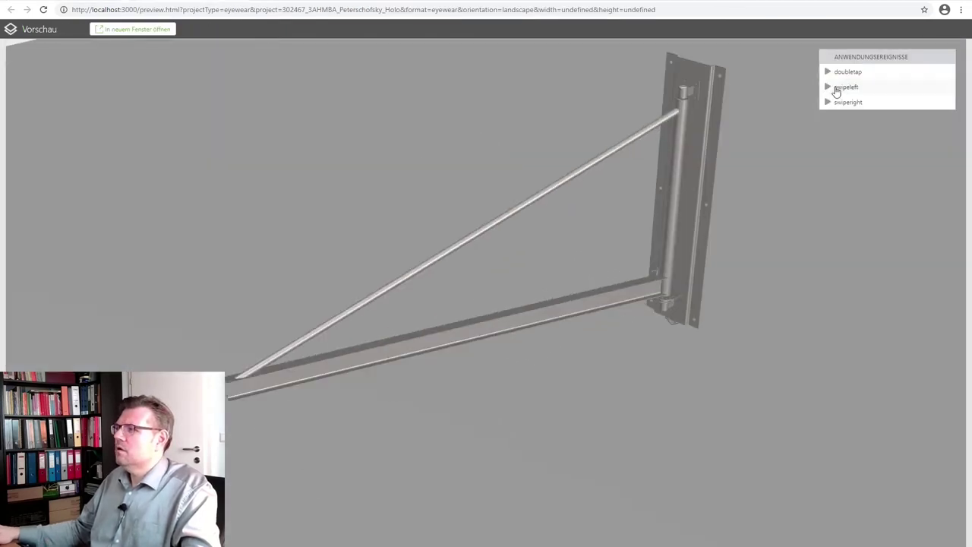
{"action": "key", "text": "ctrl+w"}
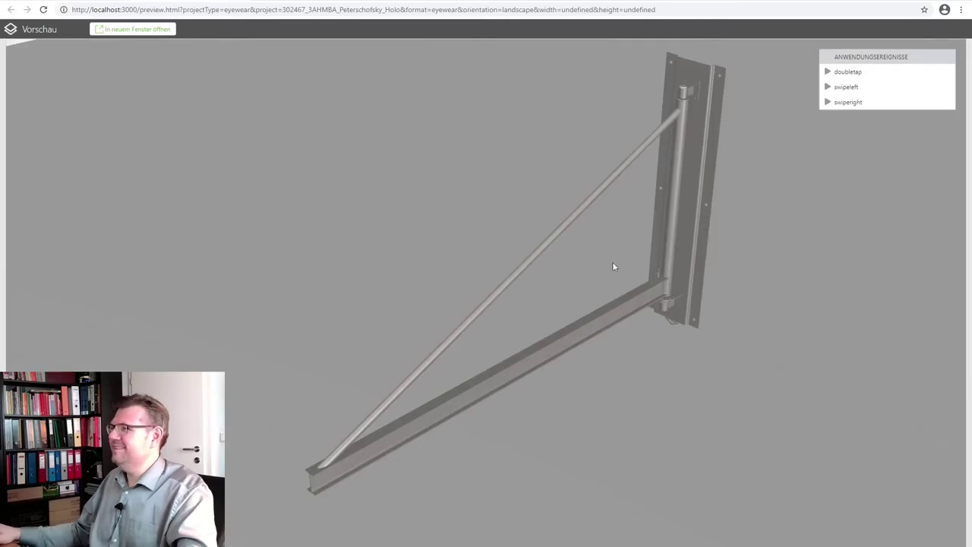
{"action": "left_click", "coordinate": [833, 105]}
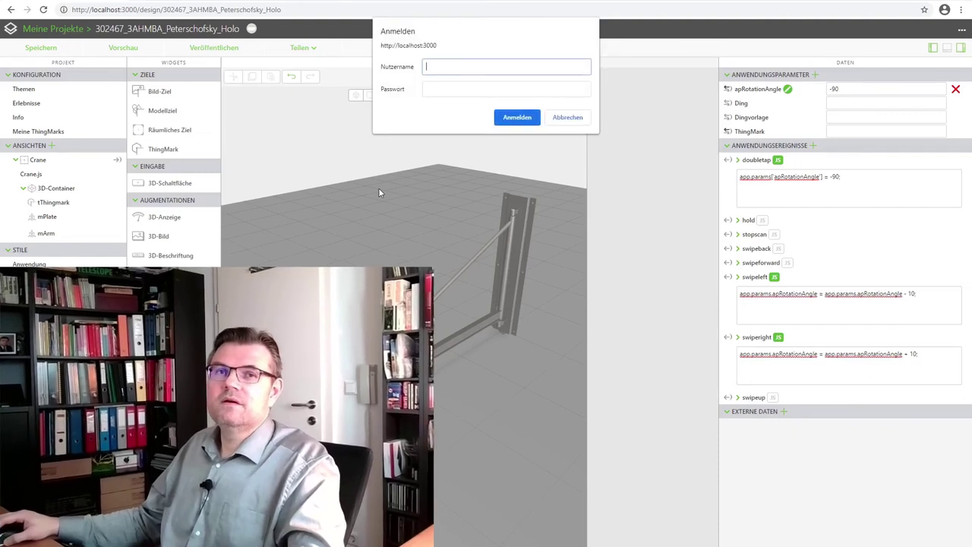
Sign in with the account username and password to upload the published project
{"action": "left_click", "coordinate": [448, 67]}
{"action": "type", "text": "username"}
{"action": "key", "text": "Tab"}
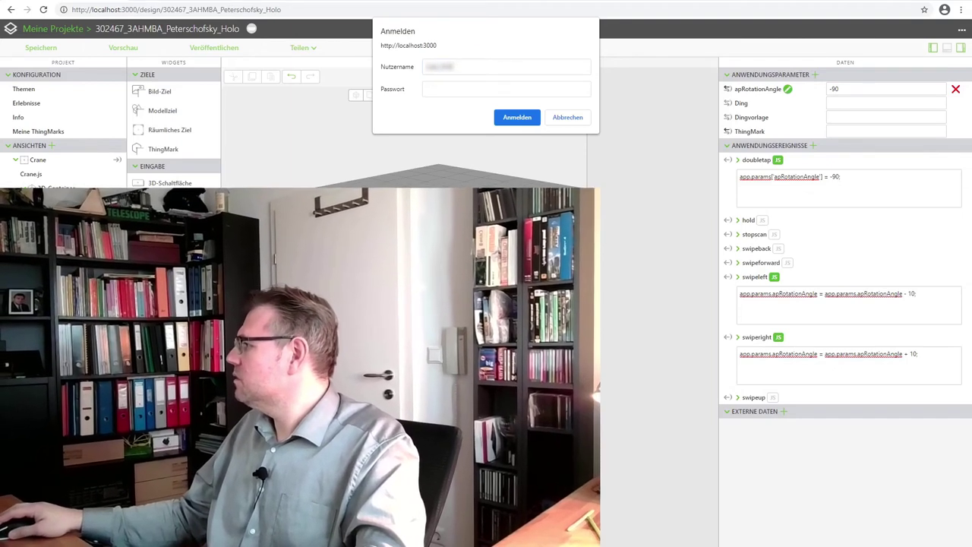
{"action": "left_click", "coordinate": [514, 88]}
{"action": "type", "text": "password"}
{"action": "left_click", "coordinate": [516, 117]}
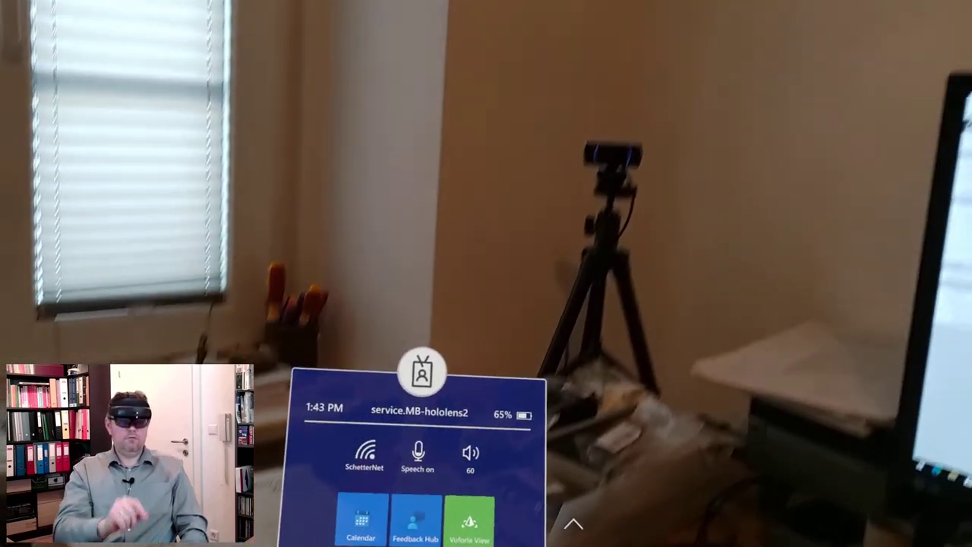
Launch Vuforia View from the HoloLens 2 Start menu
{"action": "left_click", "coordinate": [469, 519]}
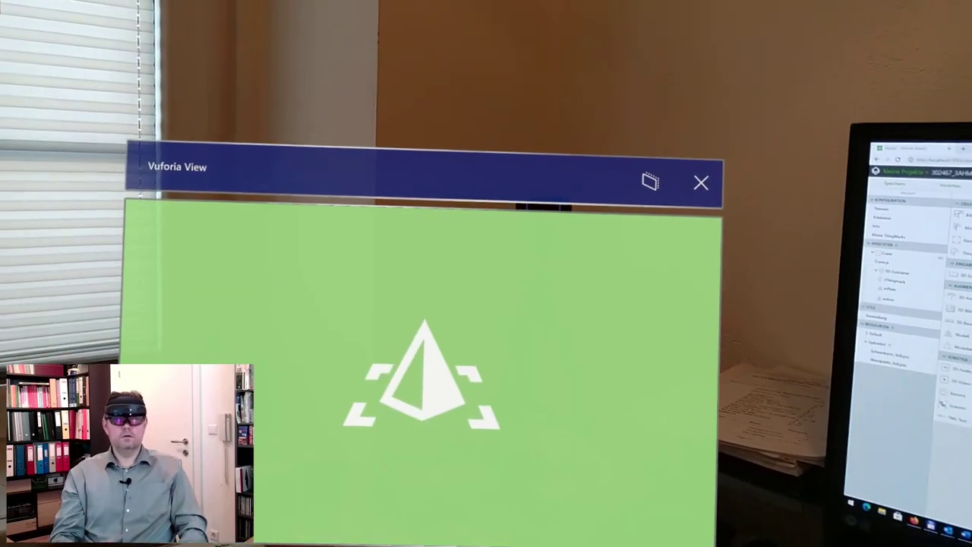